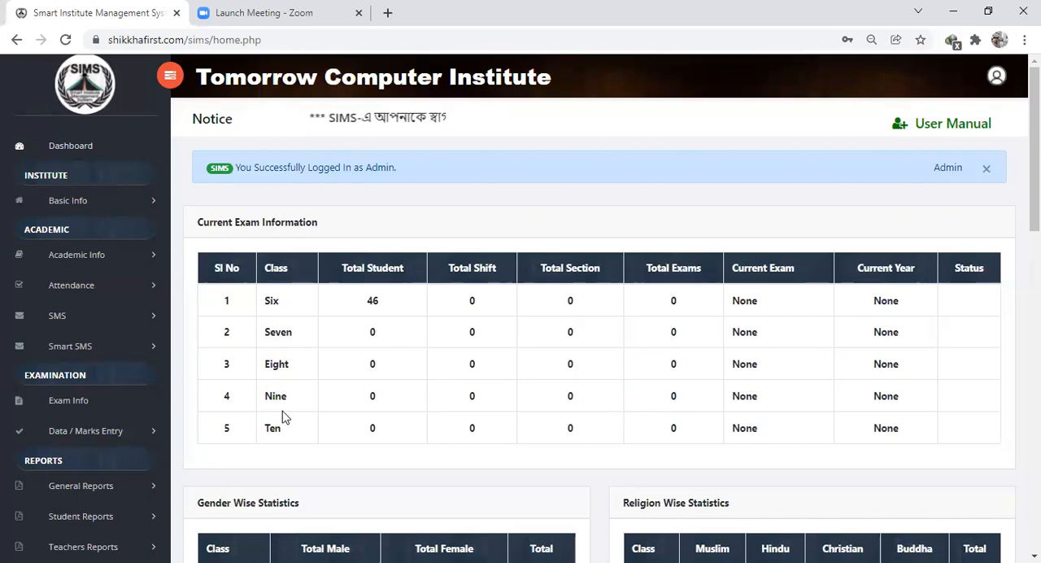
- Open academic exam marks entry and choose None for class Six's shift, section and group, with subject বাংলা ১ম পত্র
left_click(102, 434)
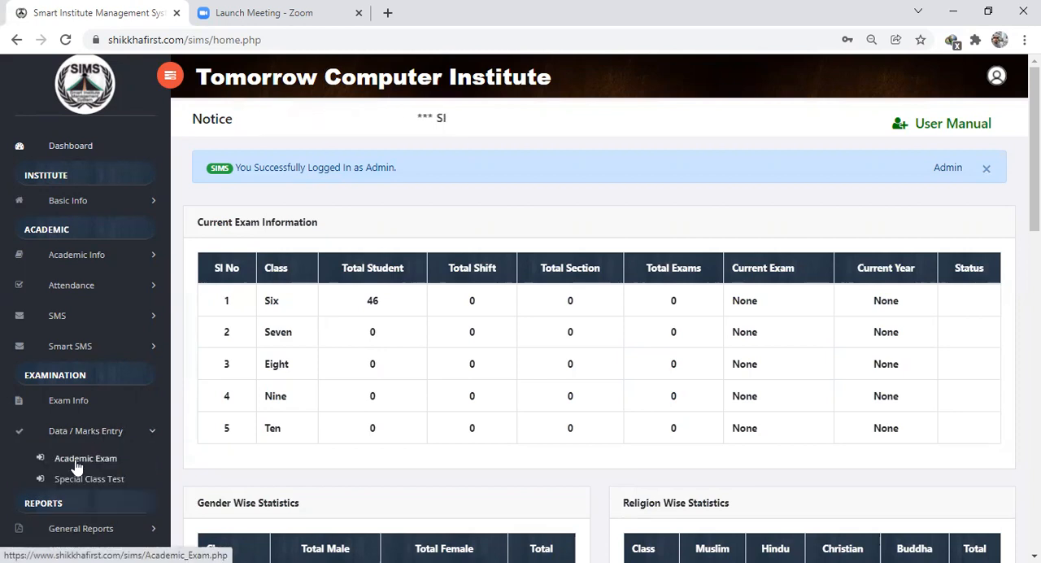
left_click(76, 460)
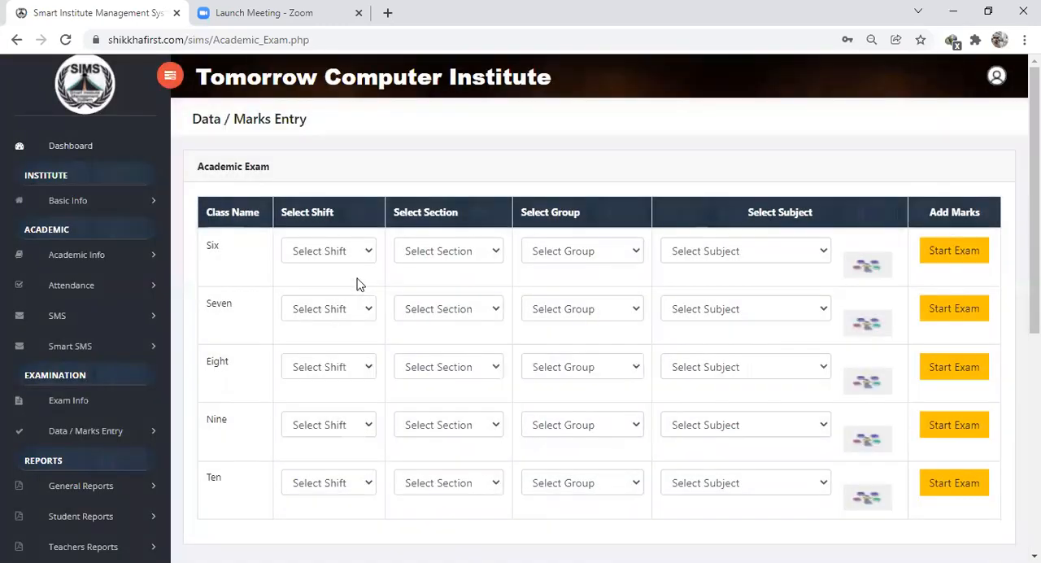
left_click(346, 251)
left_click(323, 274)
left_click(431, 252)
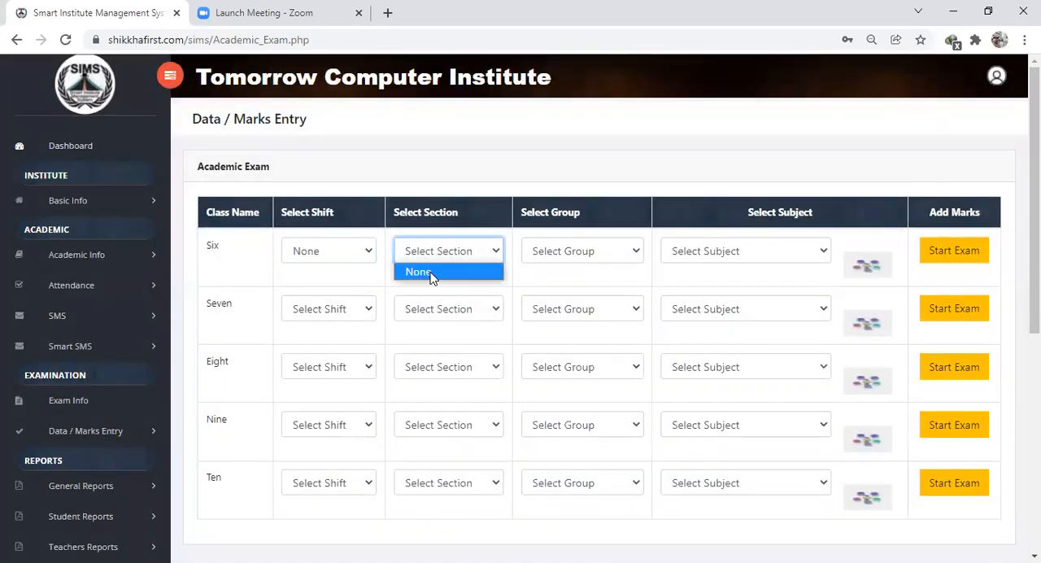
left_click(558, 253)
left_click(558, 271)
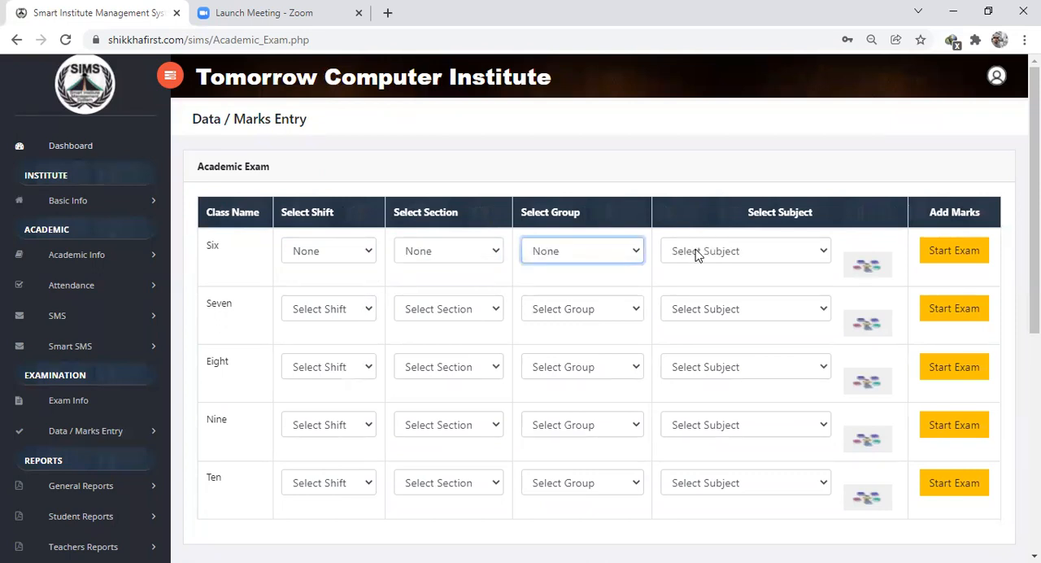
left_click(697, 254)
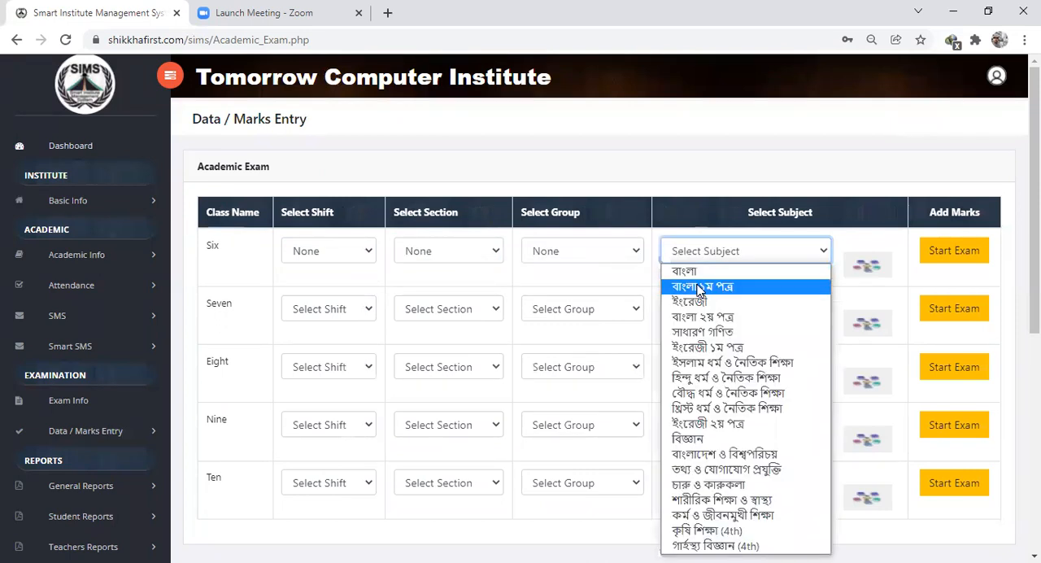
left_click(699, 288)
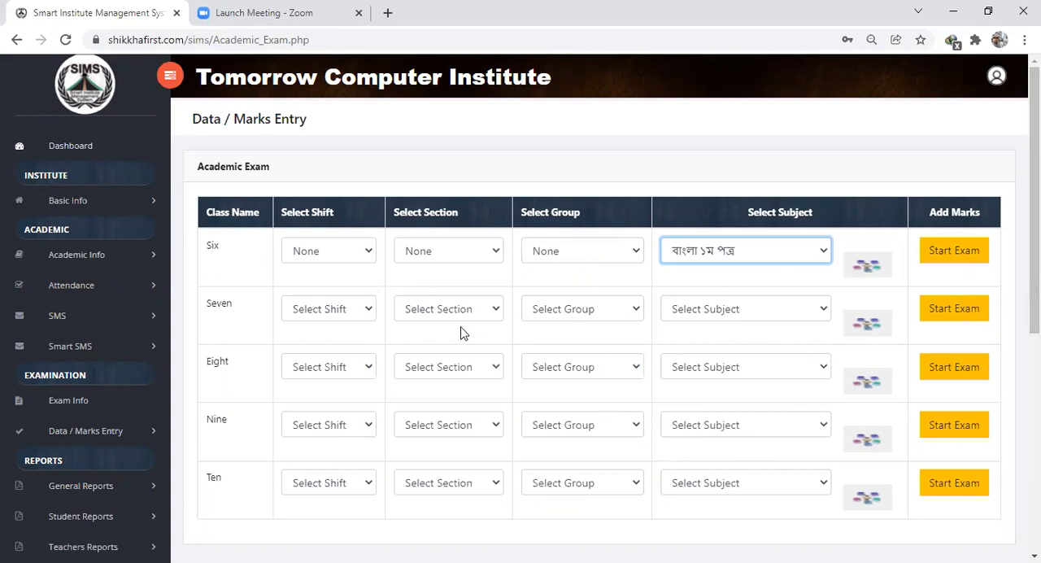
- Open the class-wise academic exam settings for class Six
scroll(277, 382, "down", 5)
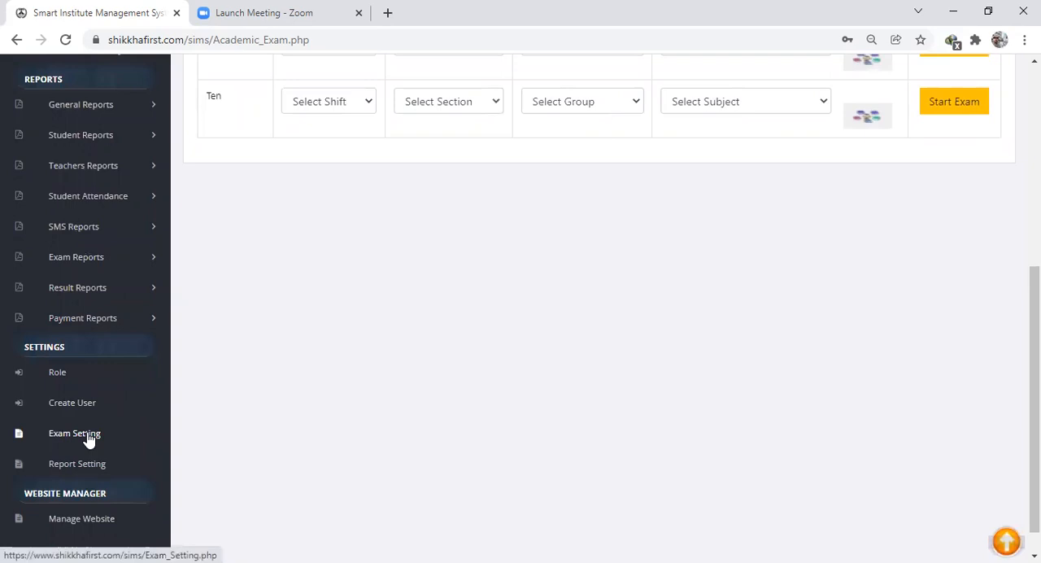
left_click(87, 435)
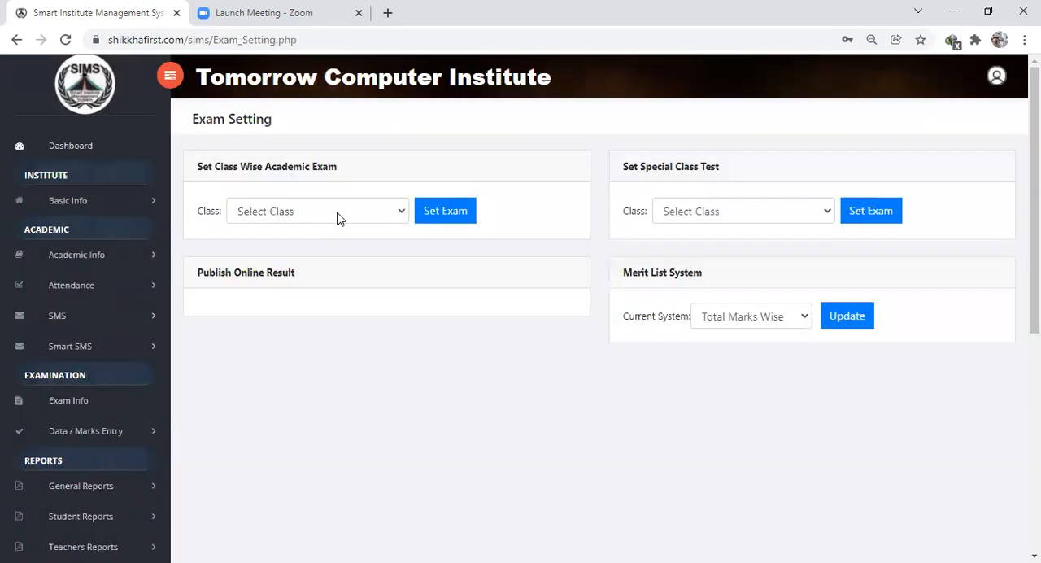
left_click(265, 210)
left_click(264, 233)
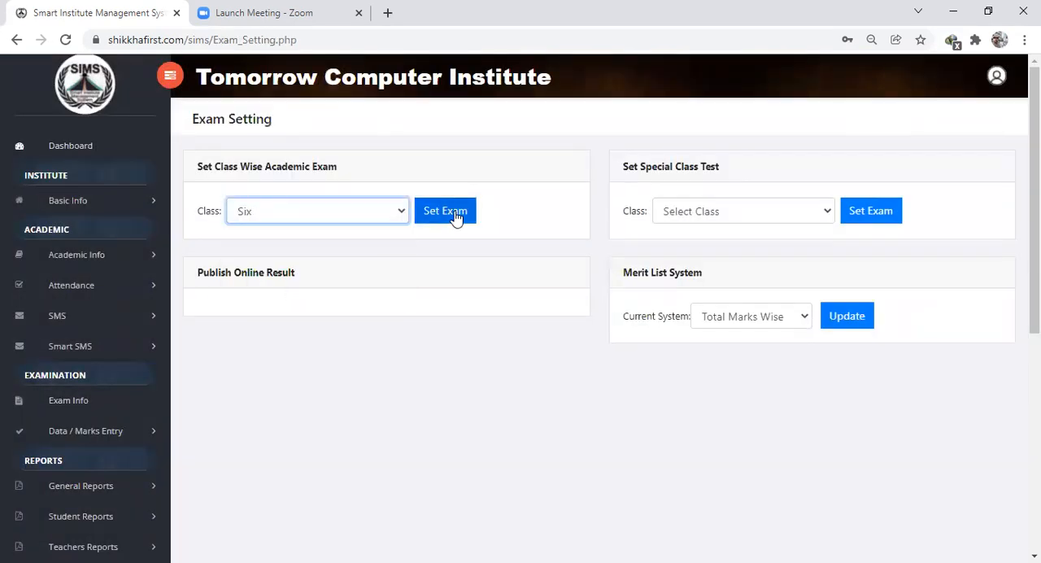
left_click(455, 216)
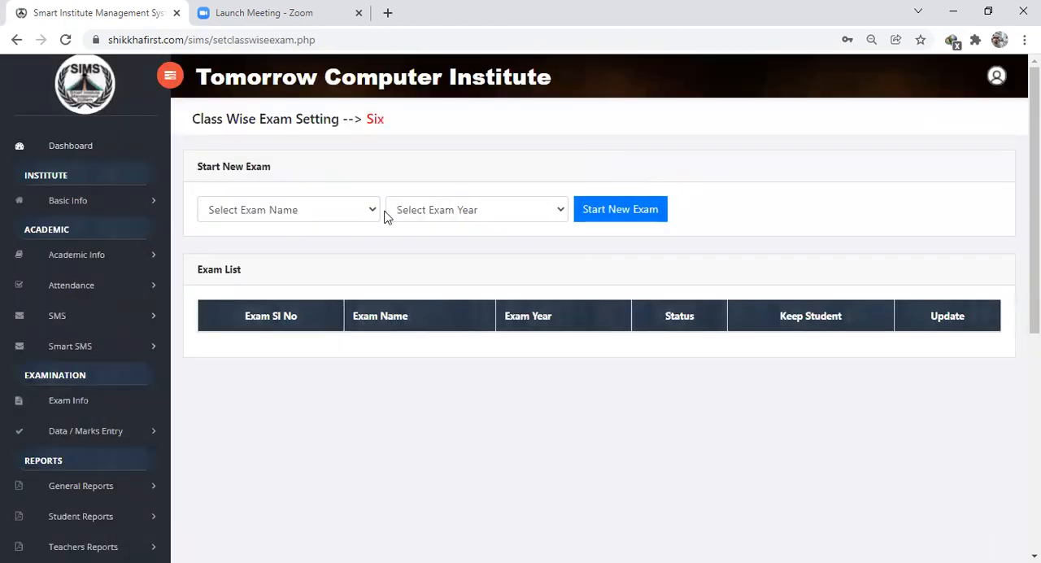
- Start a new exam for class Six named অর্ধ-বার্ষিক পরীক্ষা for the year 2021 and confirm it
left_click(353, 216)
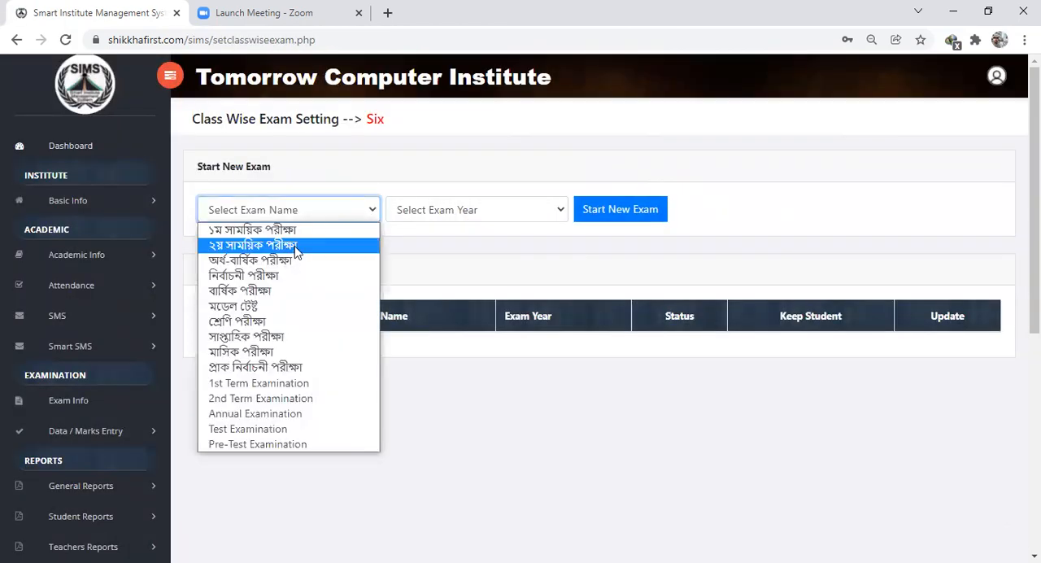
left_click(277, 261)
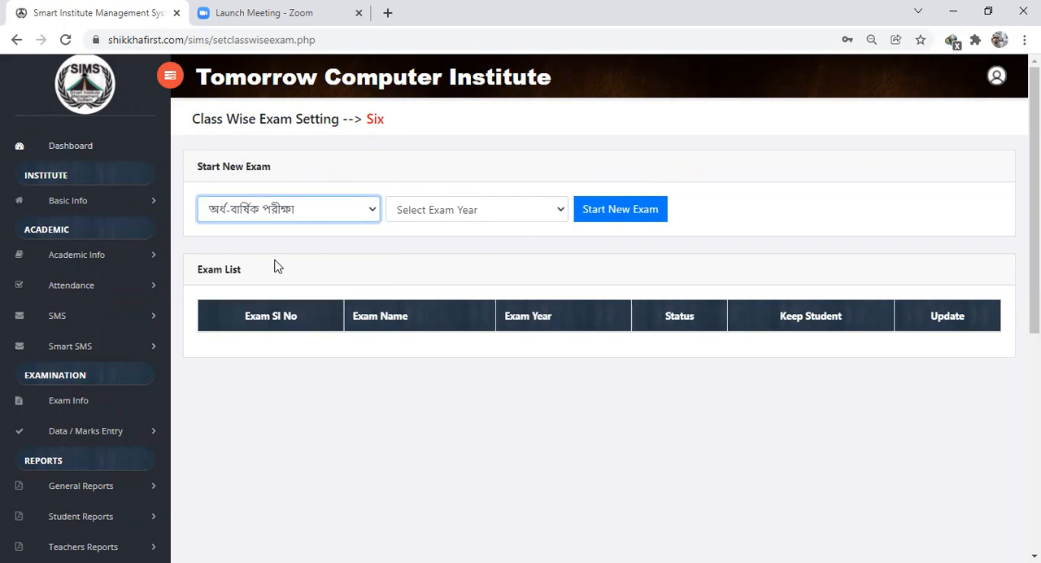
left_click(525, 213)
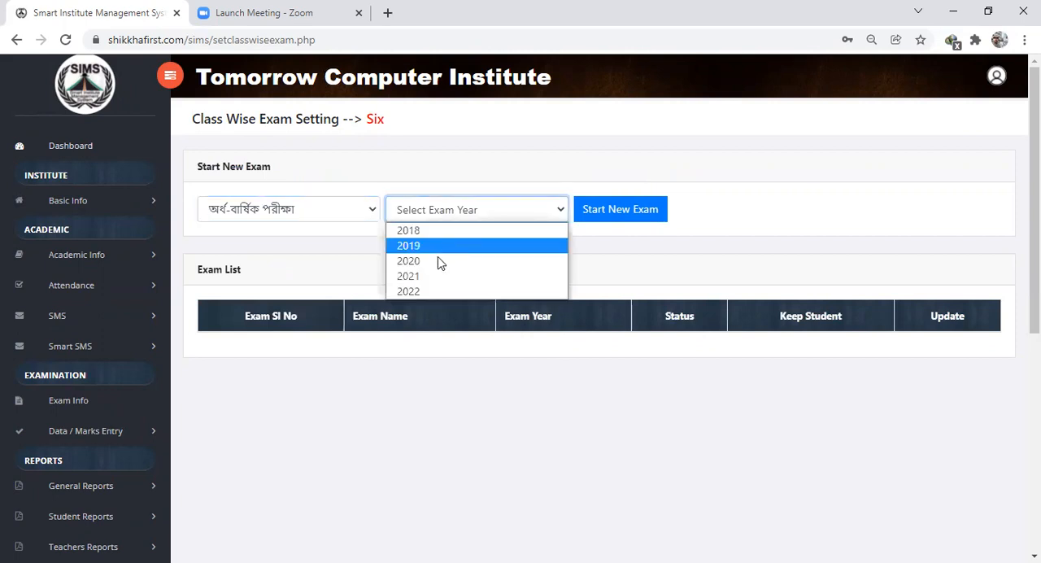
left_click(423, 276)
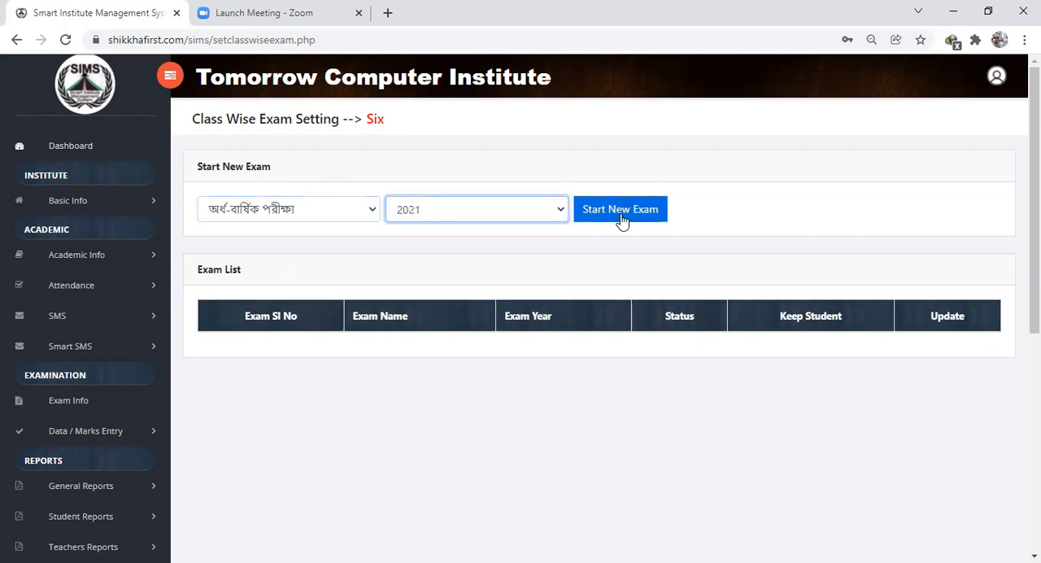
left_click(622, 215)
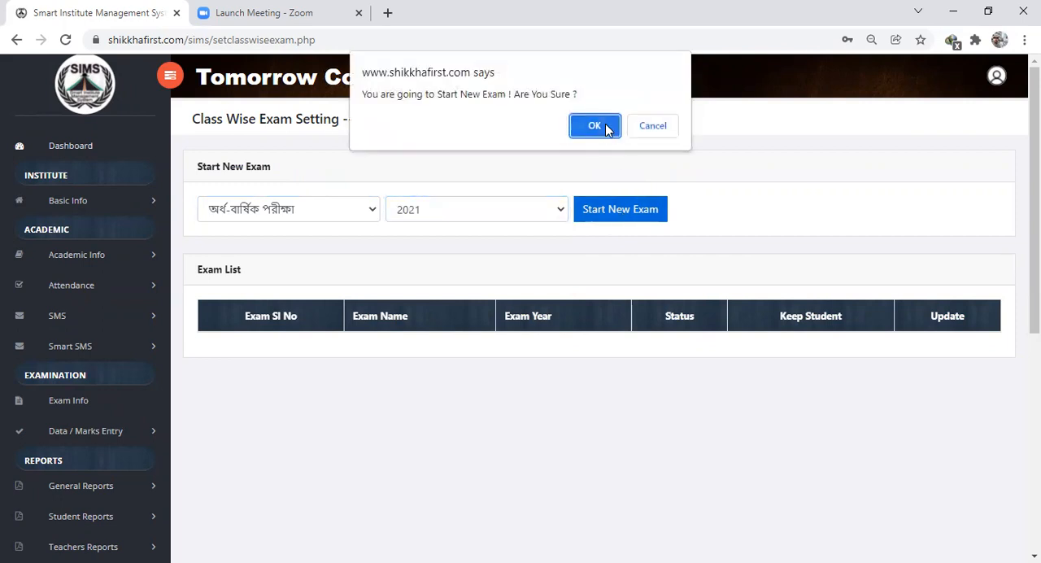
left_click(605, 127)
left_click(657, 126)
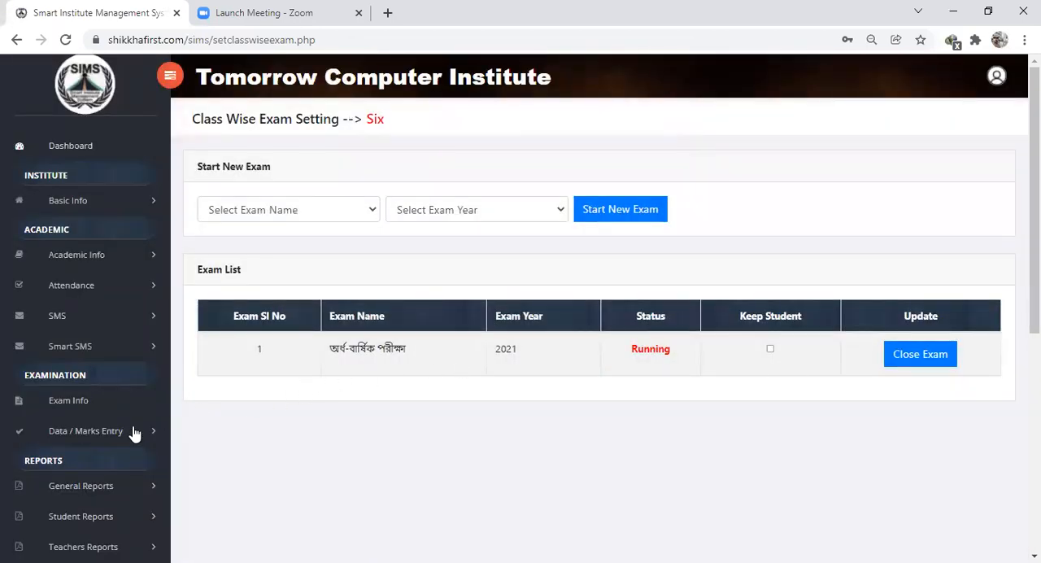
- Open the academic exam marks sheet for class Six with shift, section and group None and subject বাংলা ১ম পত্র
left_click(90, 433)
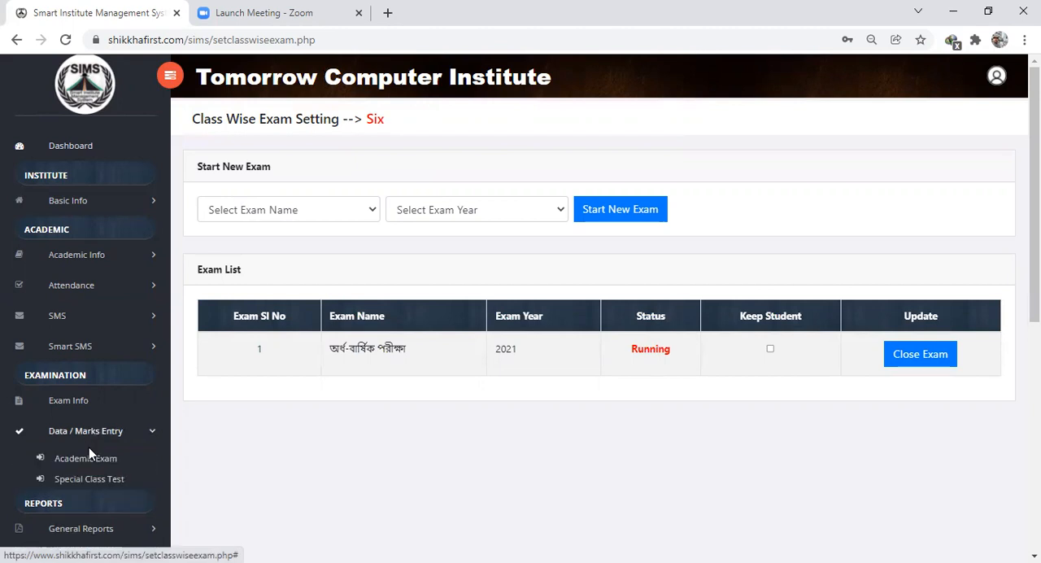
left_click(89, 449)
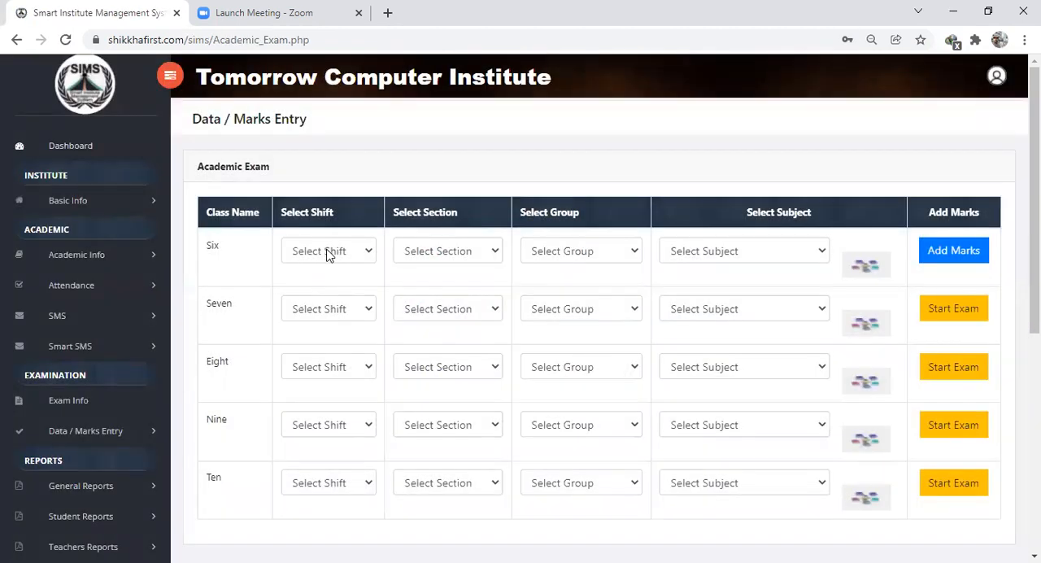
left_click(329, 255)
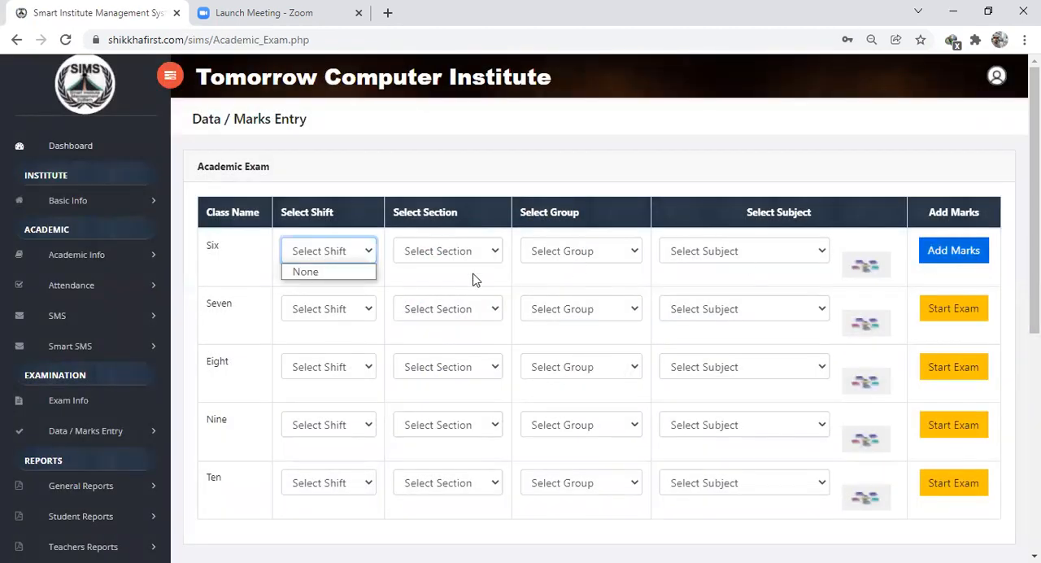
left_click(354, 275)
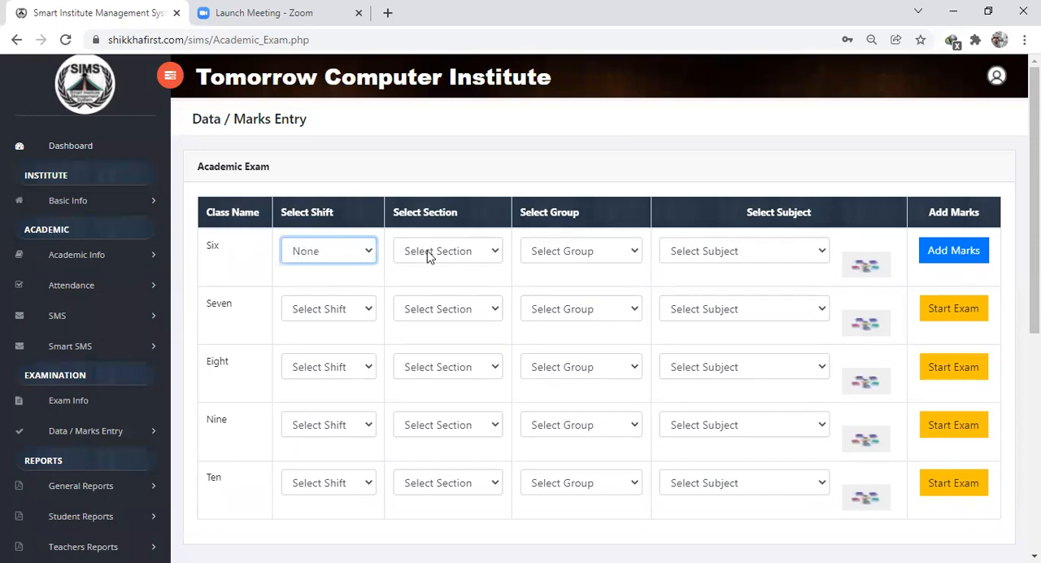
left_click(429, 253)
left_click(423, 271)
left_click(558, 253)
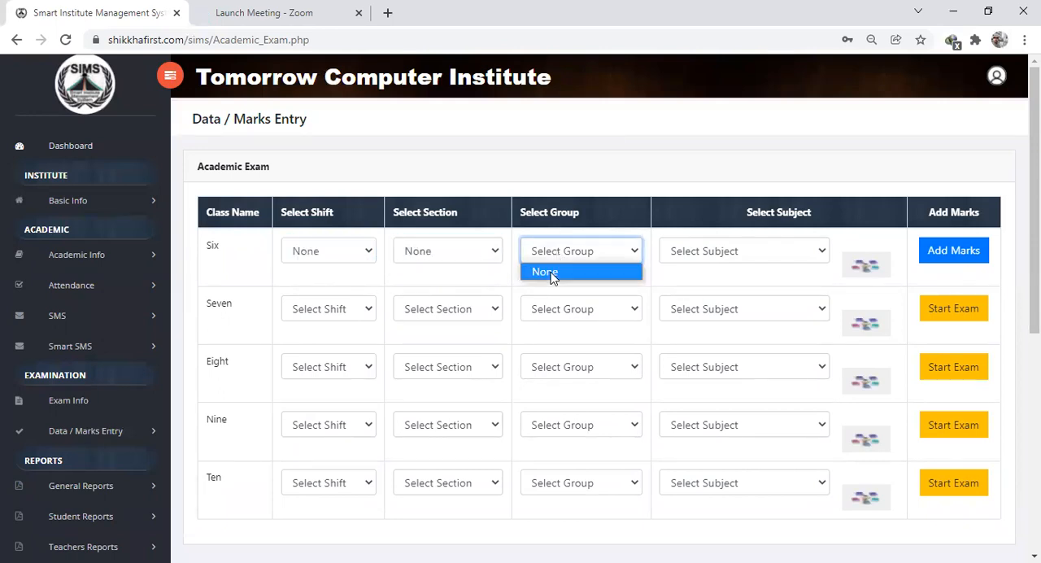
left_click(547, 272)
left_click(695, 254)
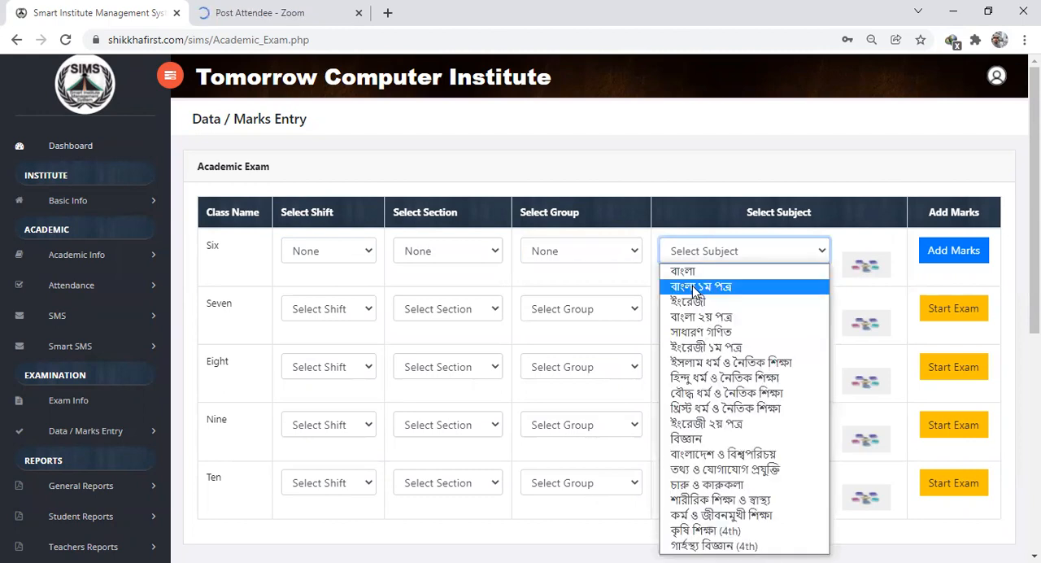
left_click(695, 287)
left_click(965, 252)
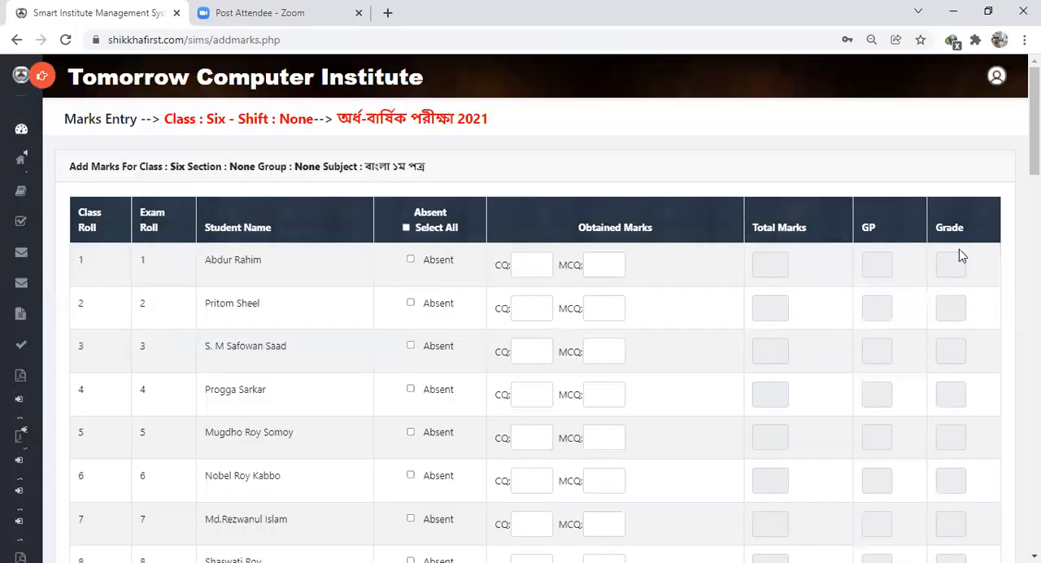
- Enter 33 CQ and 23 MCQ marks for the student with class roll 1 and save the marks
left_click(528, 265)
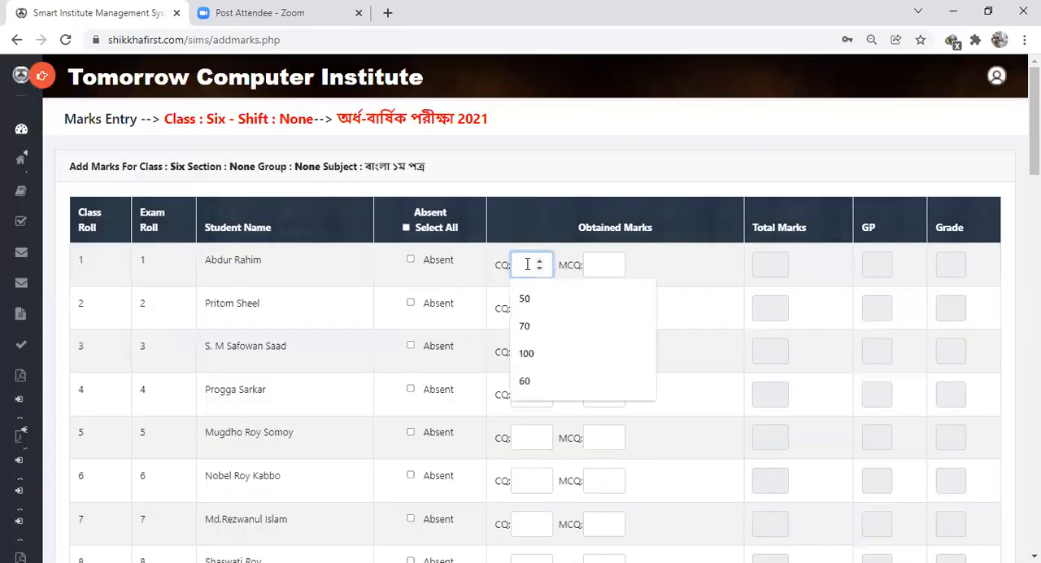
type("3")
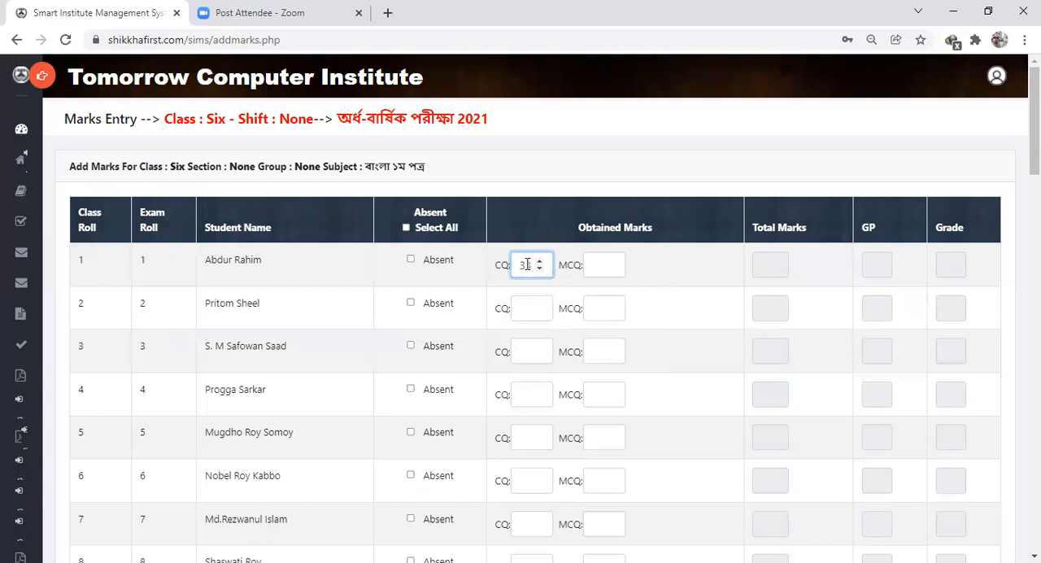
key("Tab")
type("23")
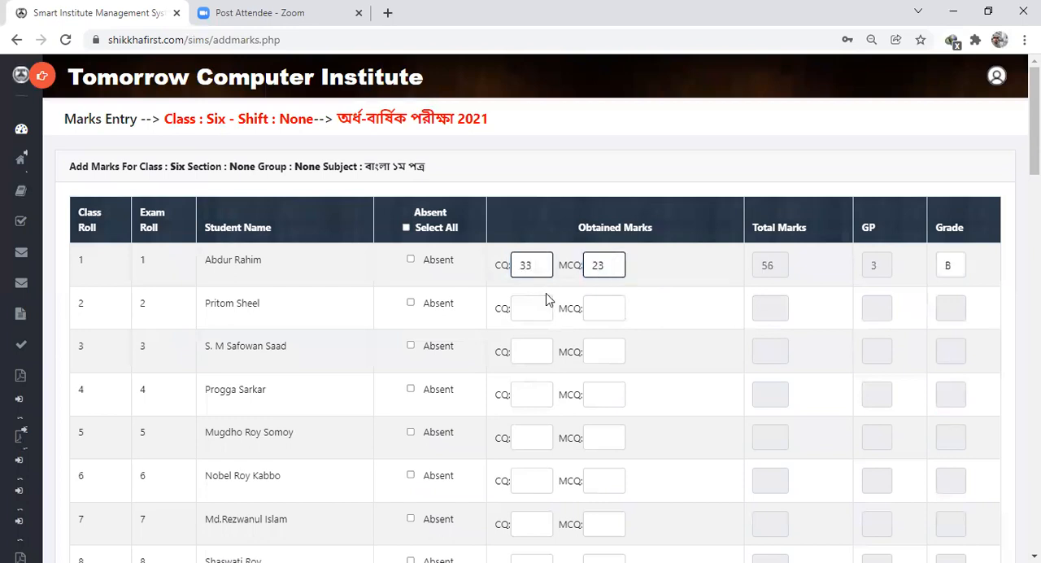
scroll(570, 293, "down", 10)
scroll(574, 294, "down", 8)
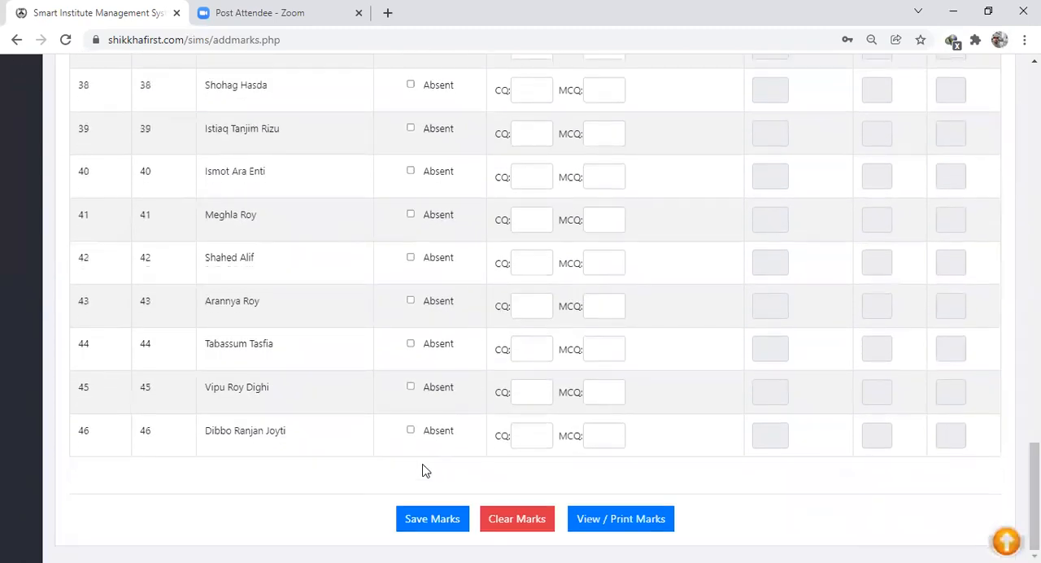
left_click(415, 520)
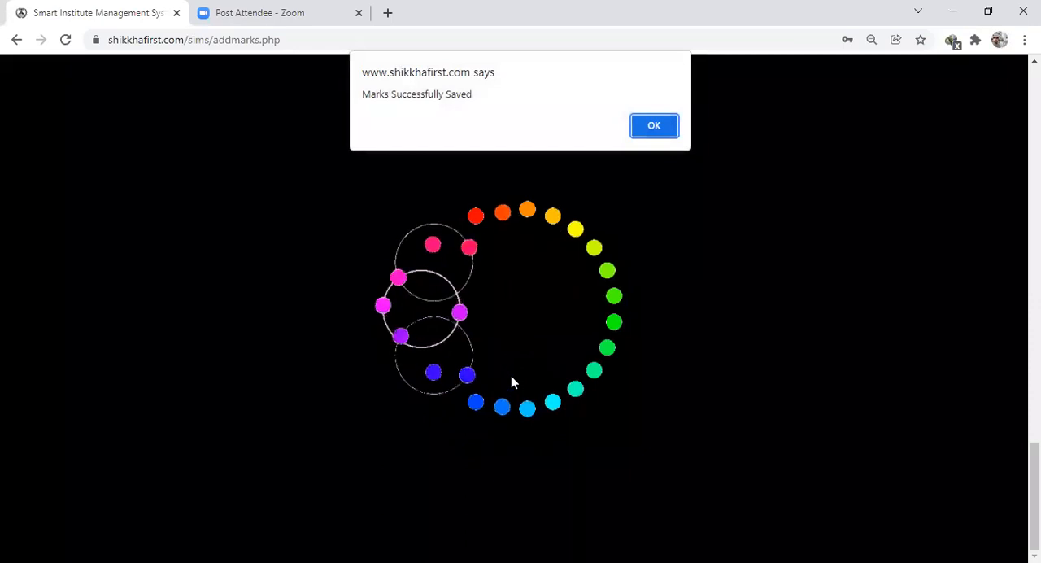
left_click(655, 127)
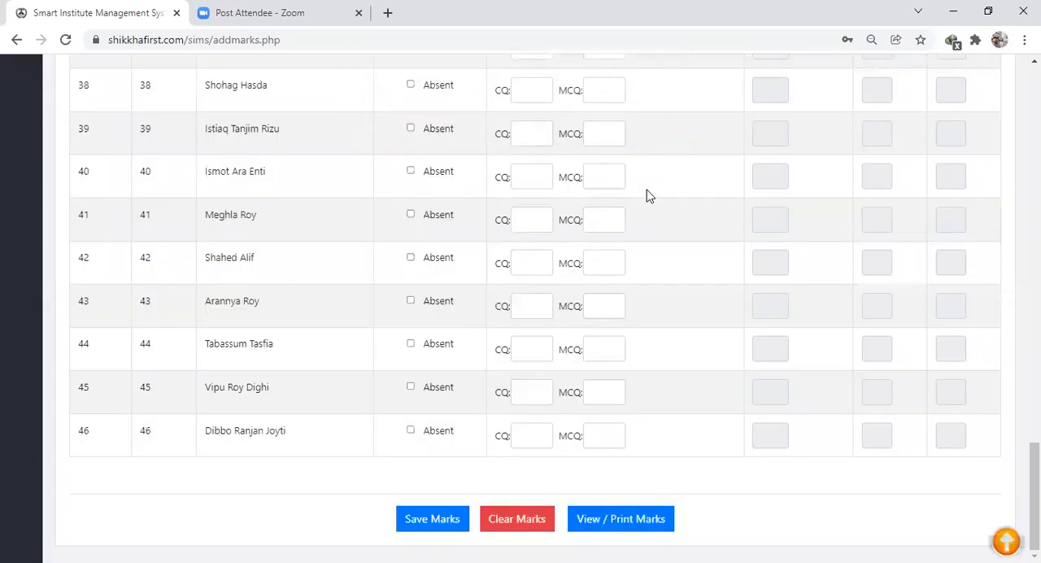
- Return to the exam settings and reopen the class-wise academic exam list for class Six
scroll(651, 213, "up", 12)
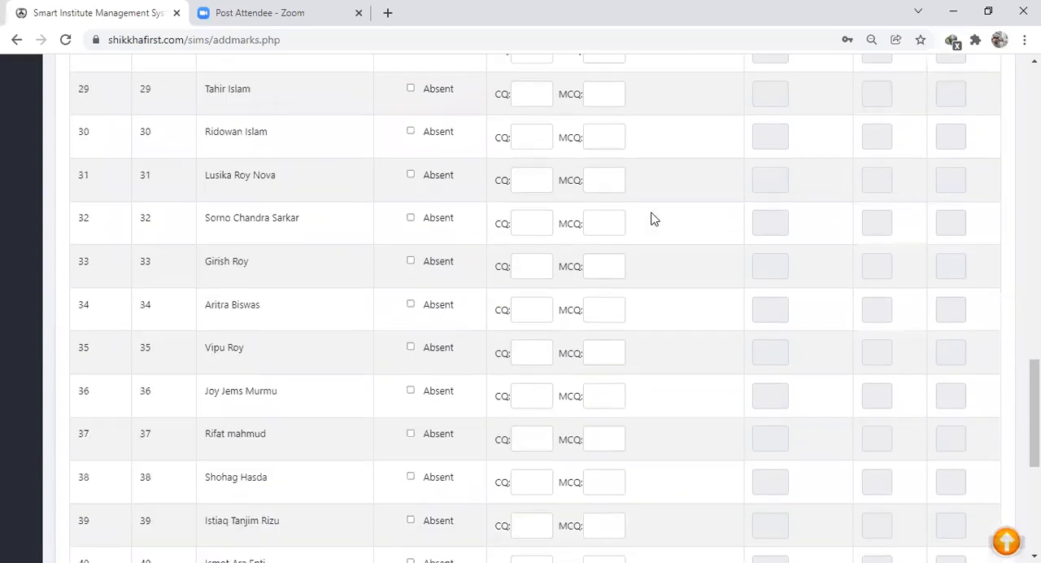
scroll(651, 219, "up", 10)
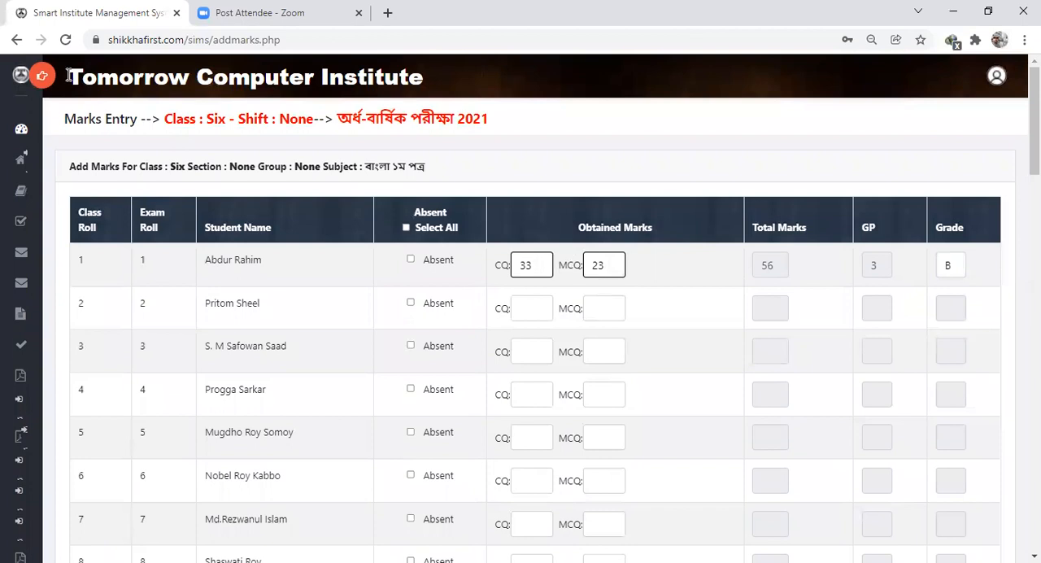
left_click(36, 77)
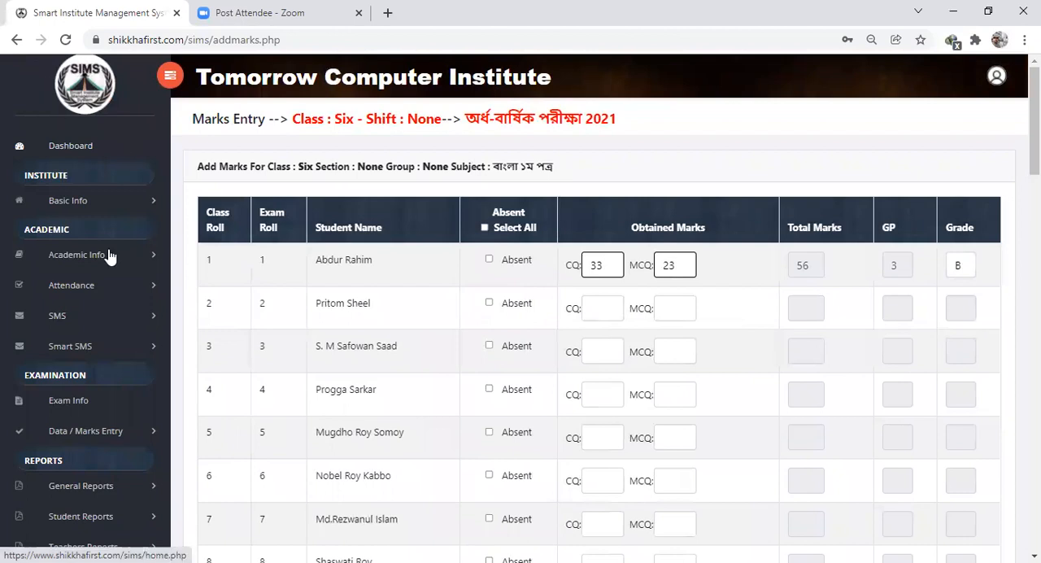
scroll(173, 324, "down", 7)
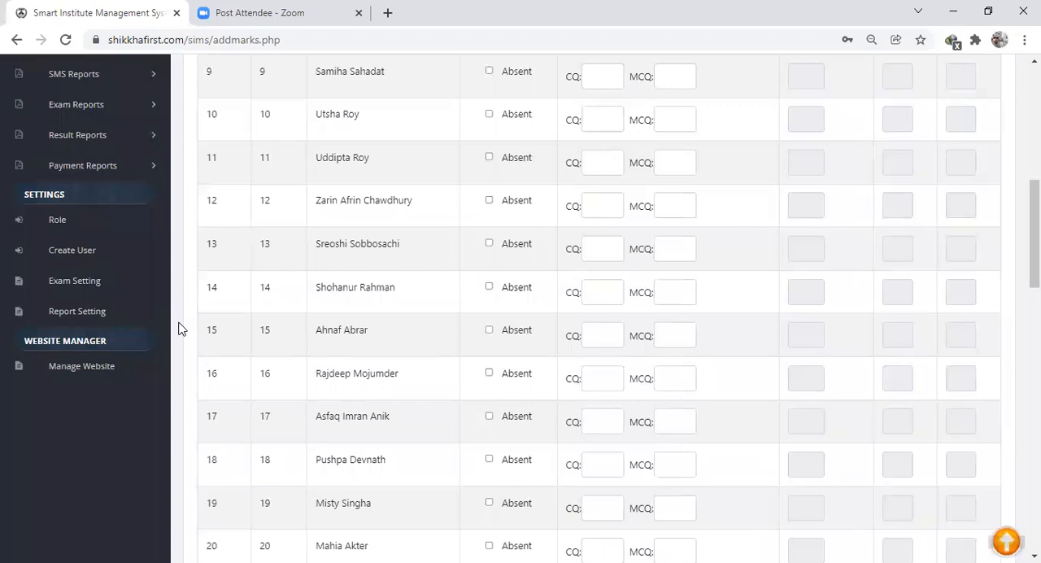
left_click(75, 281)
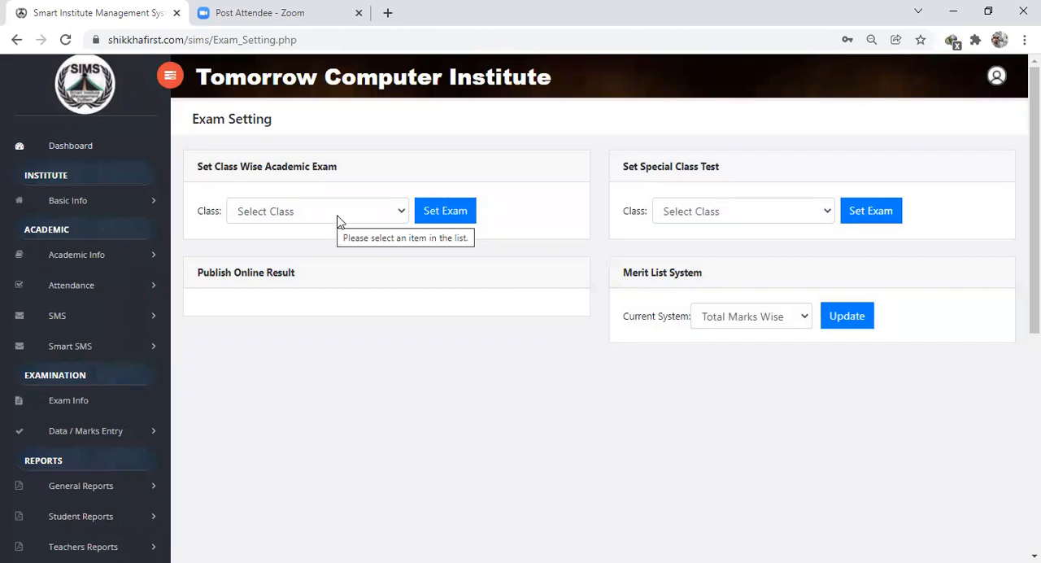
key("s")
left_click(445, 211)
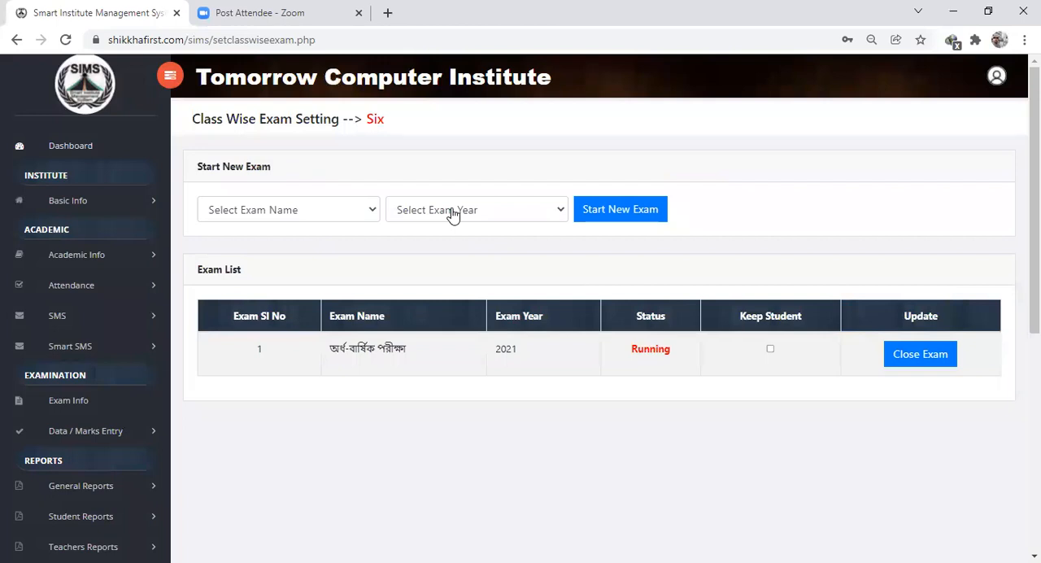
- Close the running অর্ধ-বার্ষিক পরীক্ষা 2021 exam for class Six without keeping its students, and confirm it
left_click(910, 360)
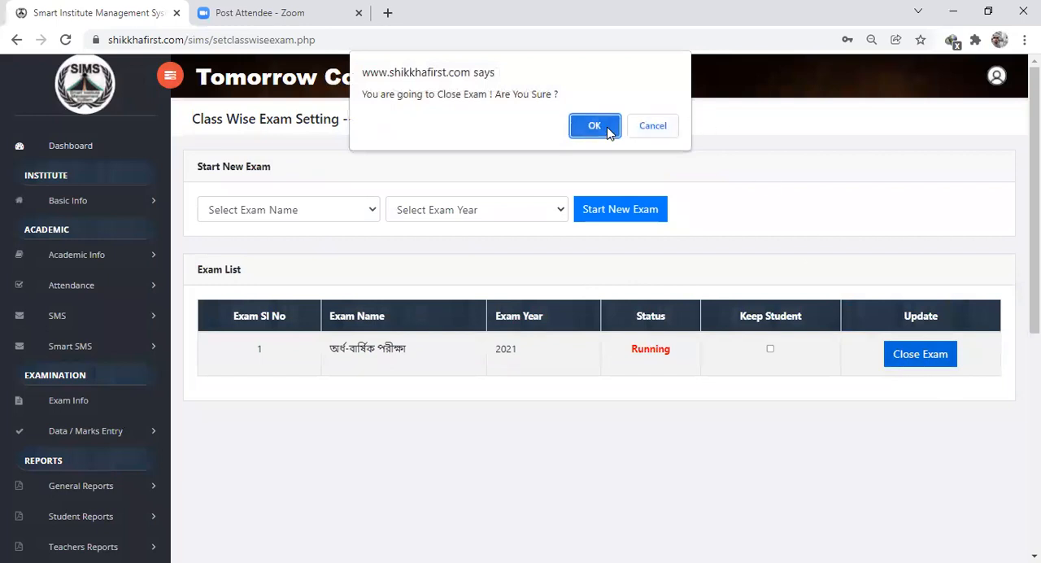
left_click(608, 129)
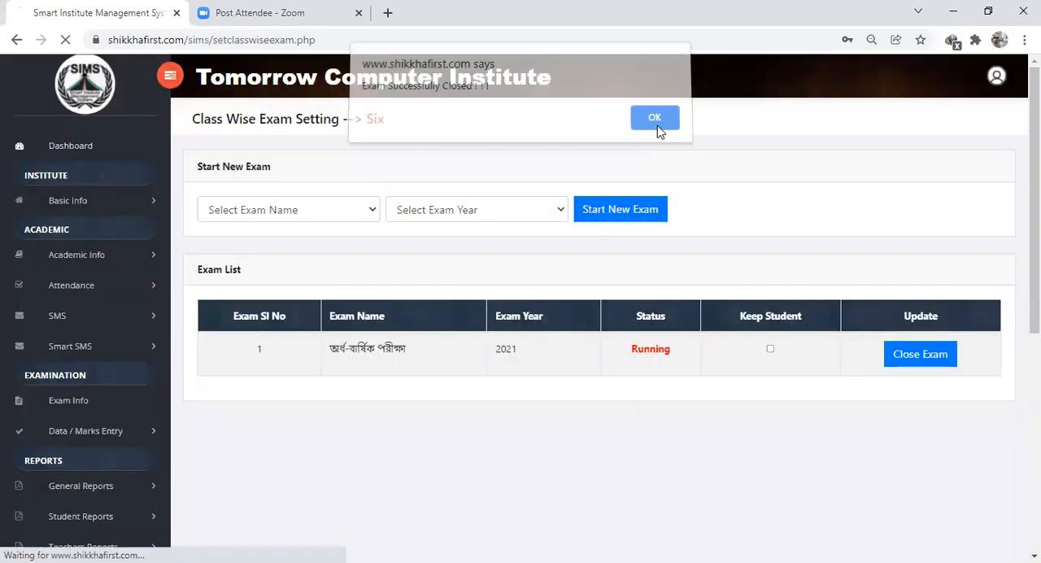
left_click(657, 129)
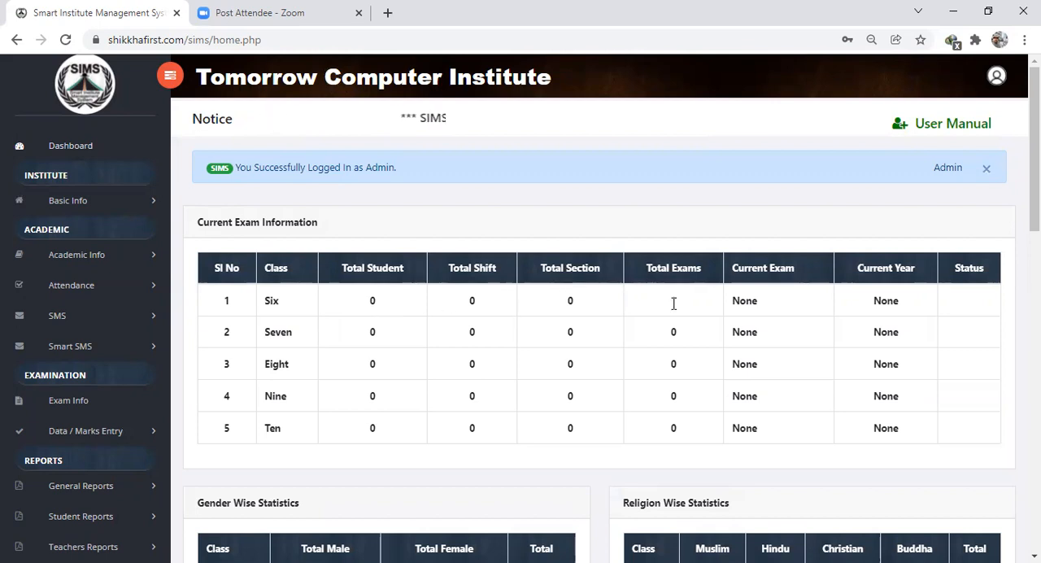
- Go back to the exam settings from the dashboard and open the class-wise academic exam list for class Six
scroll(146, 334, "down", 2)
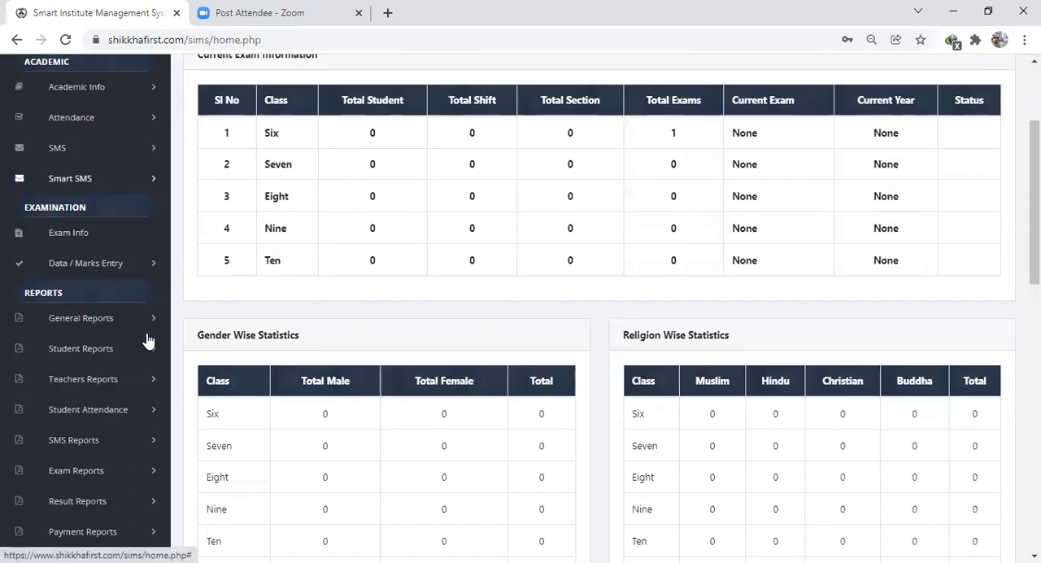
scroll(148, 340, "down", 3)
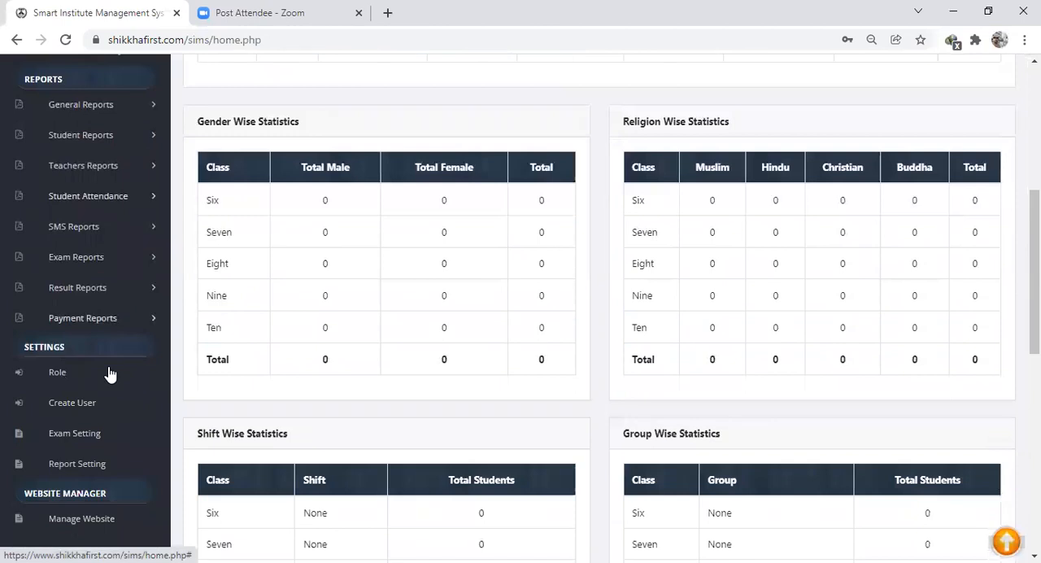
left_click(69, 436)
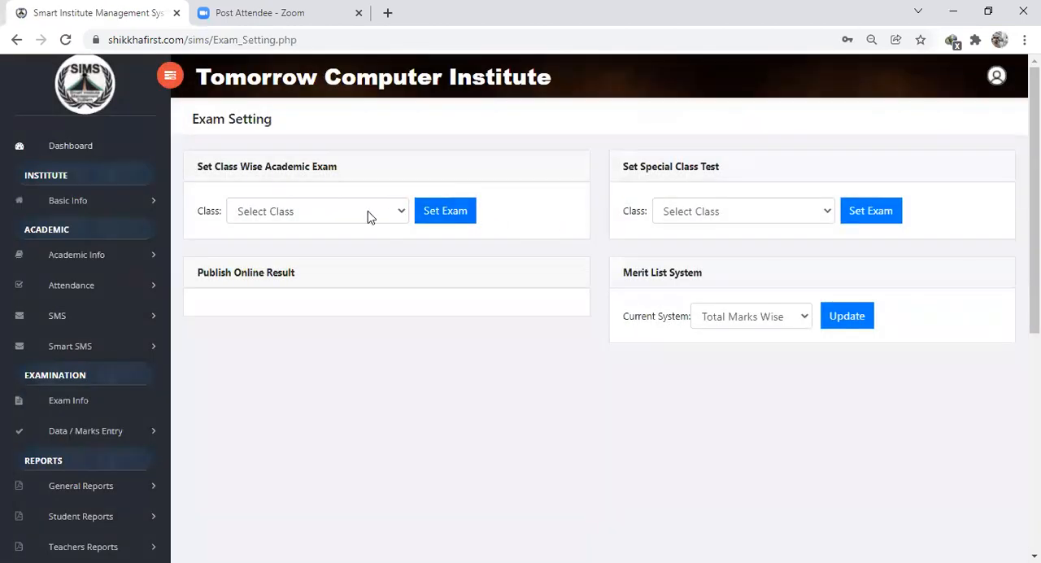
left_click(367, 216)
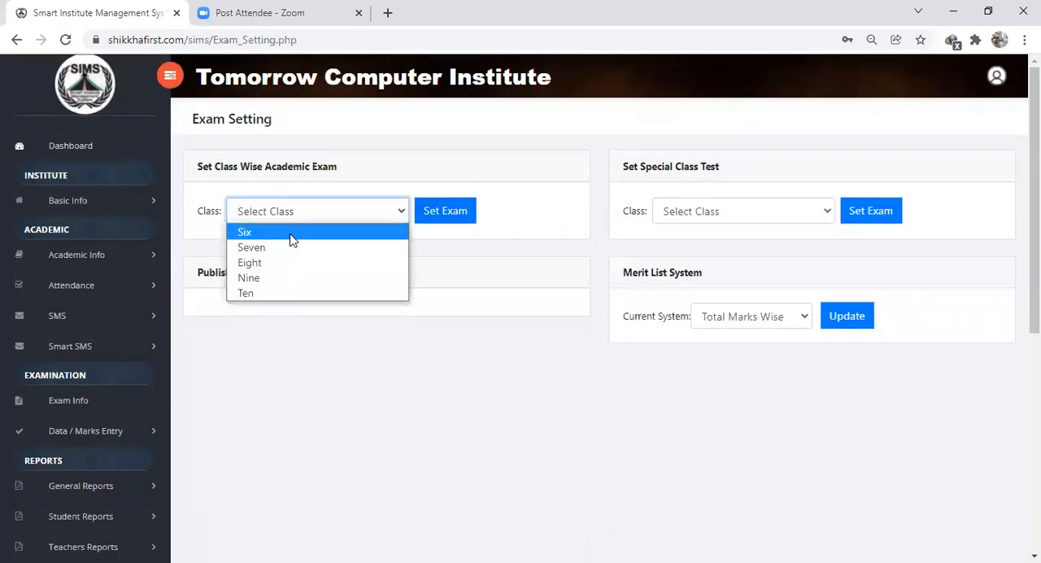
left_click(454, 220)
left_click(454, 219)
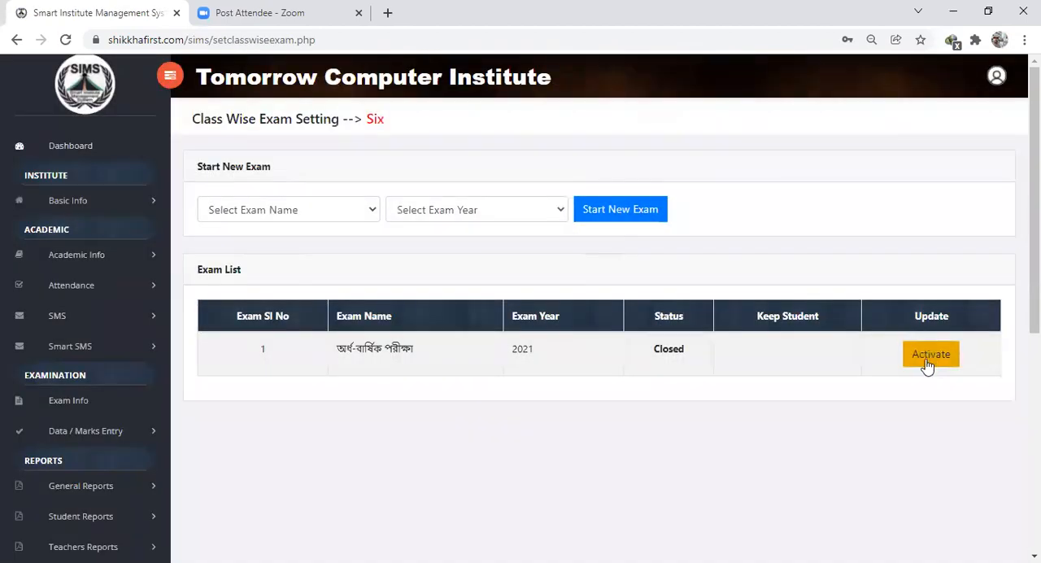
- Reactivate the closed অর্ধ-বার্ষিক পরীক্ষা 2021 exam and confirm it
left_click(942, 358)
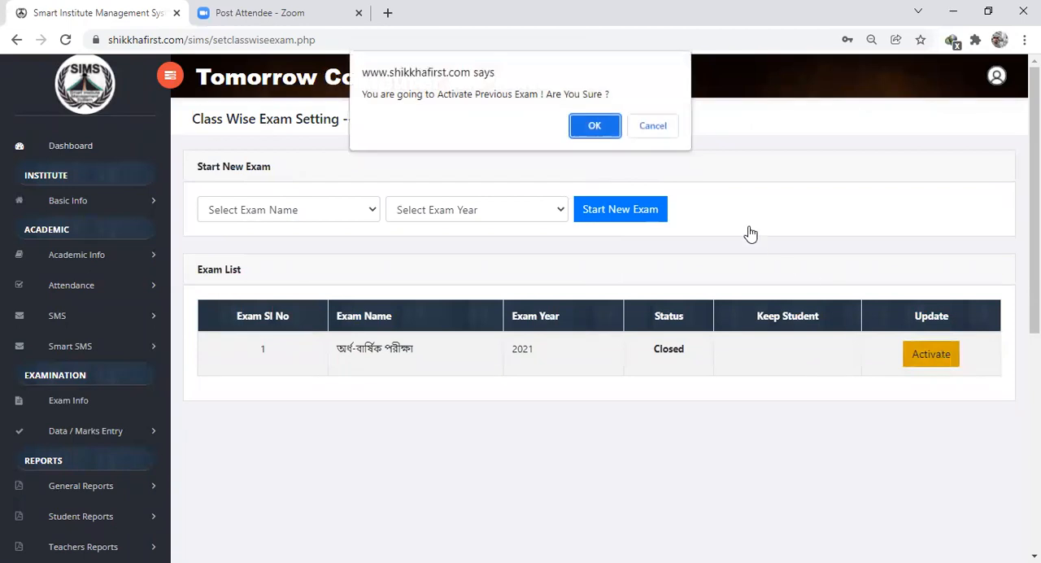
left_click(607, 129)
left_click(665, 129)
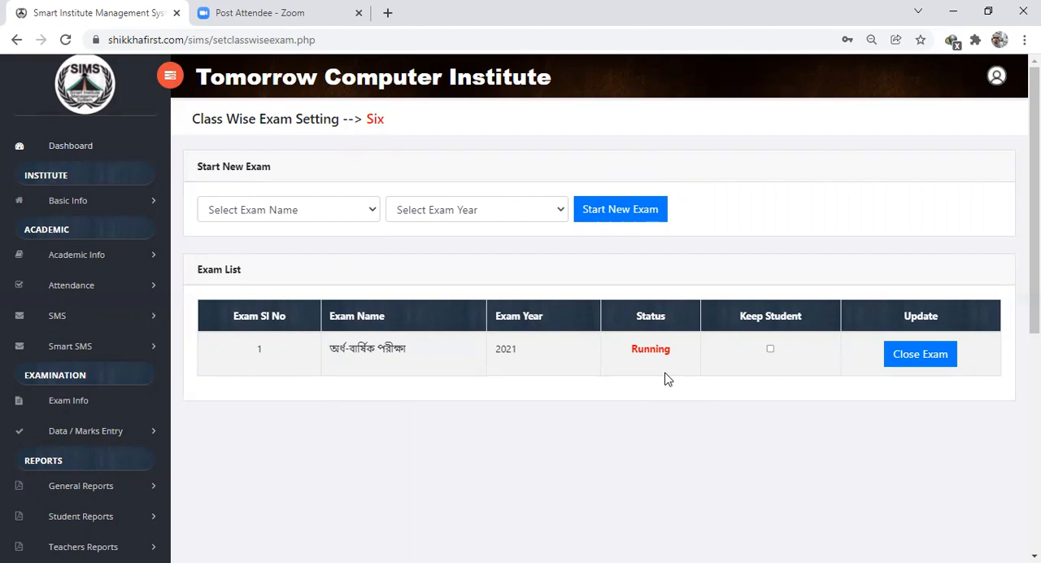
- Enable Keep Student for the অর্ধ-বার্ষিক পরীক্ষা 2021 exam, close the exam and confirm it
left_click(771, 350)
left_click(920, 358)
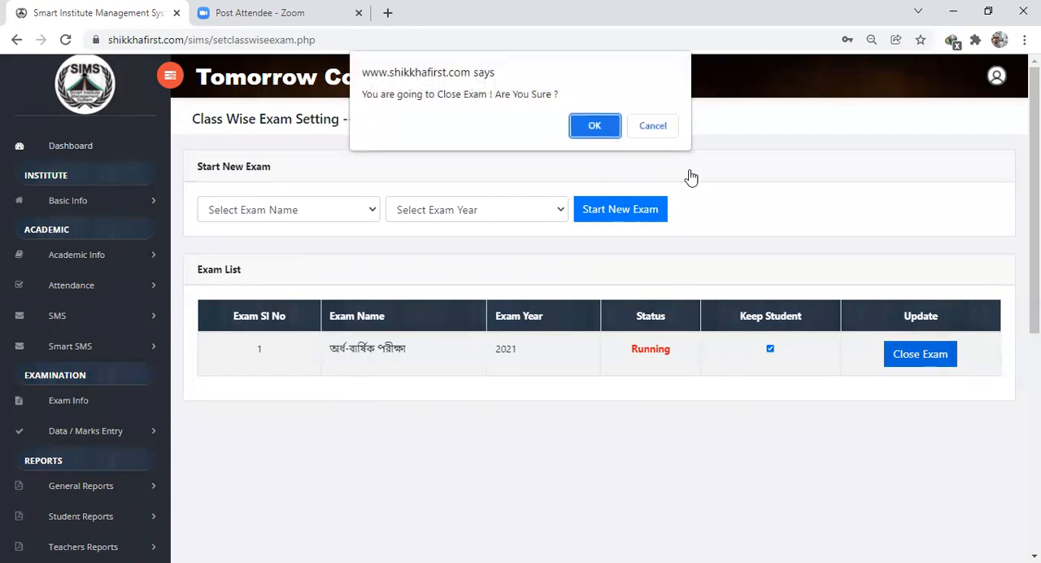
left_click(606, 132)
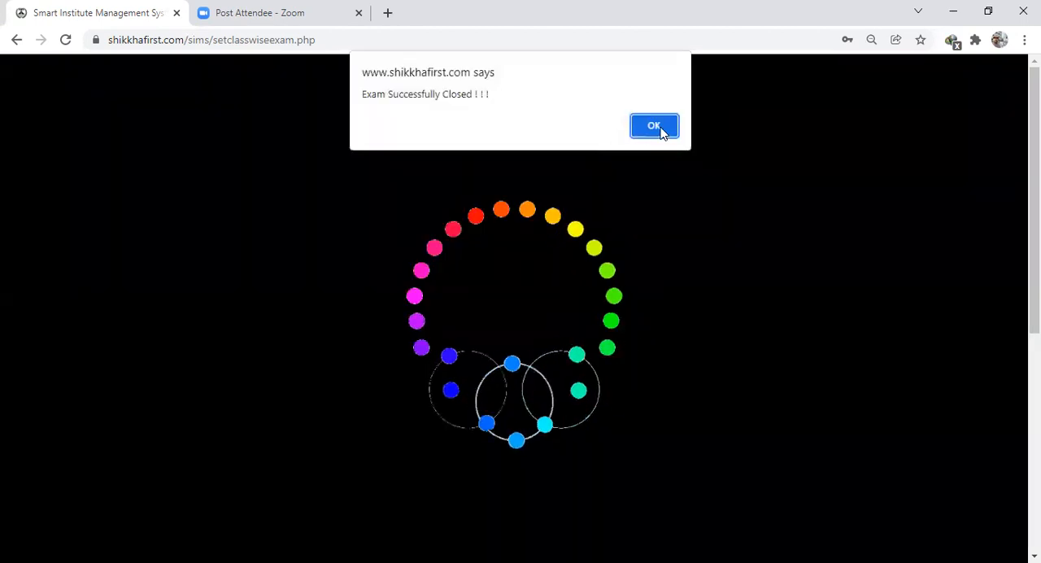
left_click(661, 129)
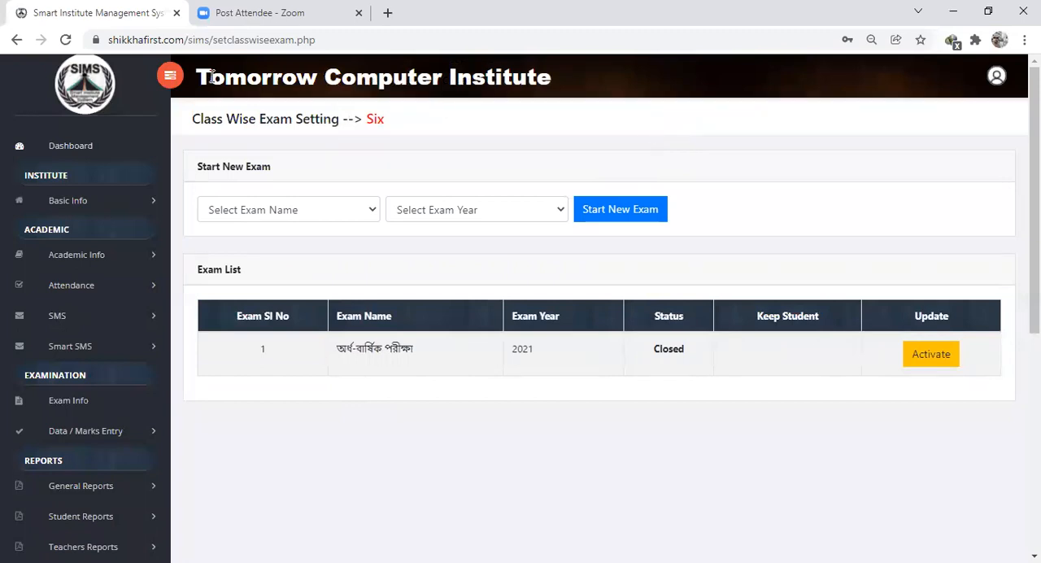
- Open the dashboard and check the current exam information and student statistics for class Six
left_click(70, 149)
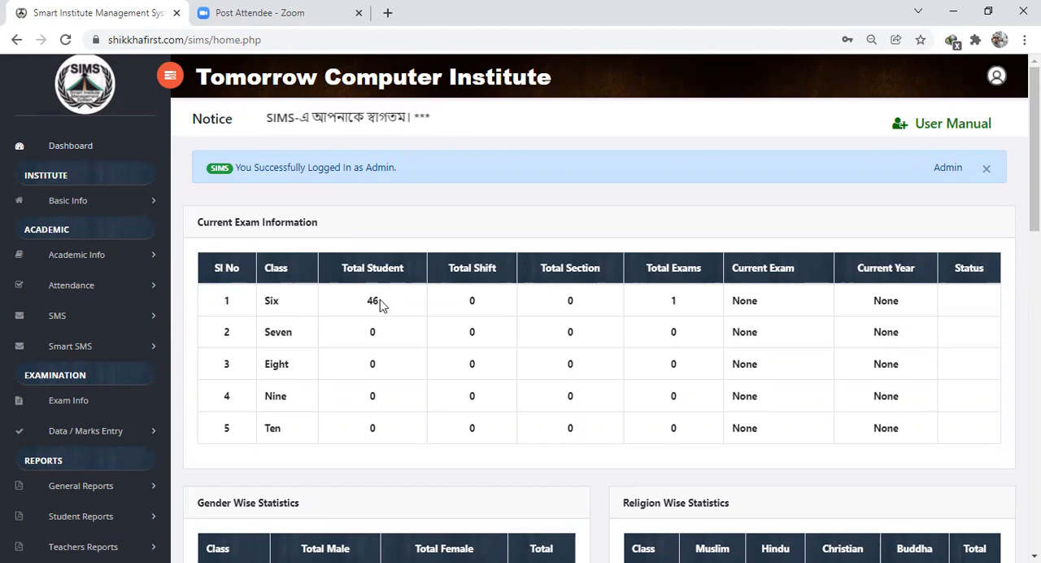
scroll(293, 318, "down", 2)
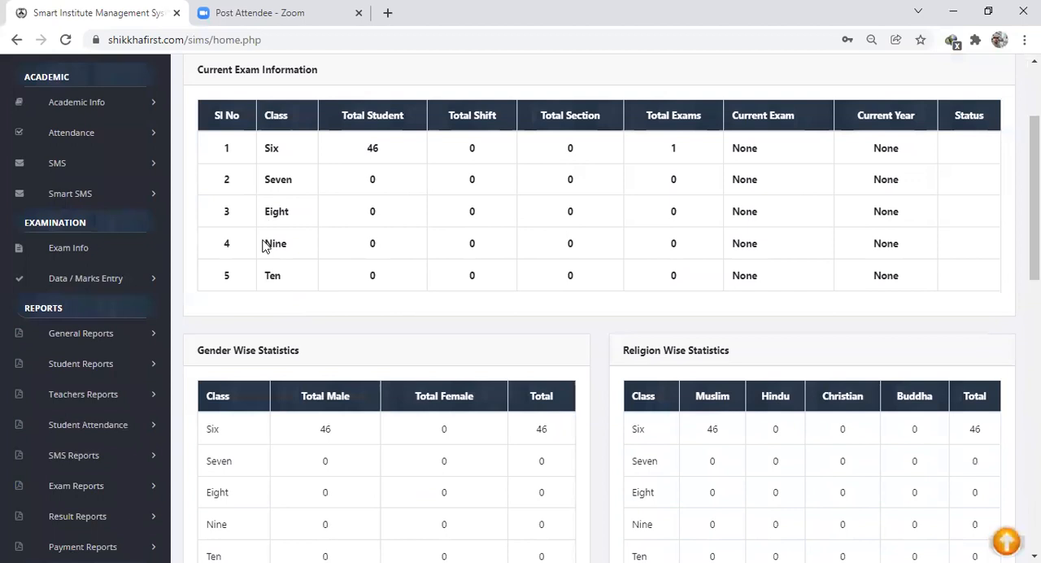
scroll(196, 304, "down", 2)
scroll(162, 277, "down", 1)
- Open the academic exam marks entry page to check whether class Six has a running exam
scroll(122, 236, "up", 2)
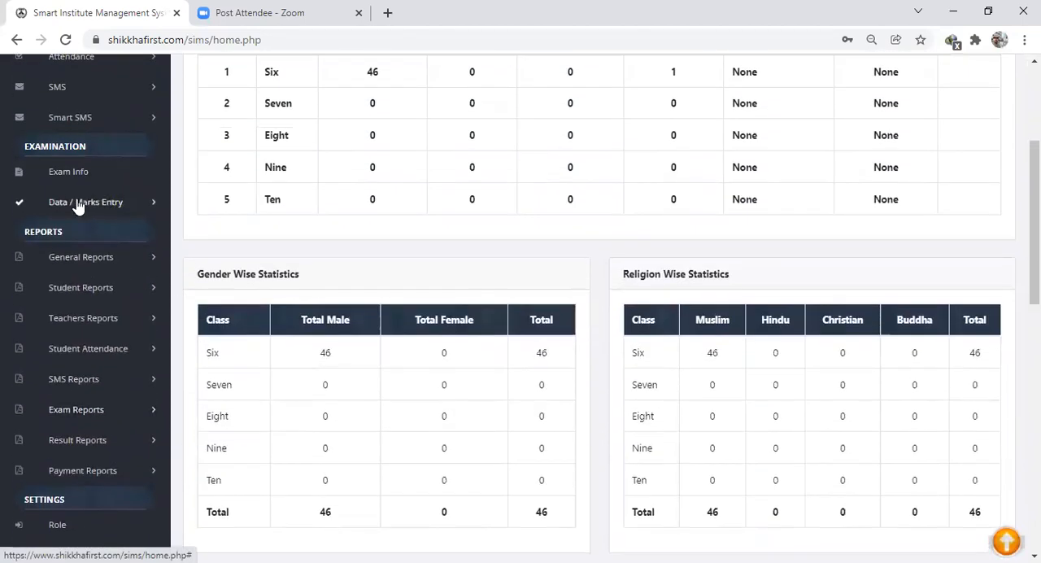
left_click(76, 208)
left_click(76, 228)
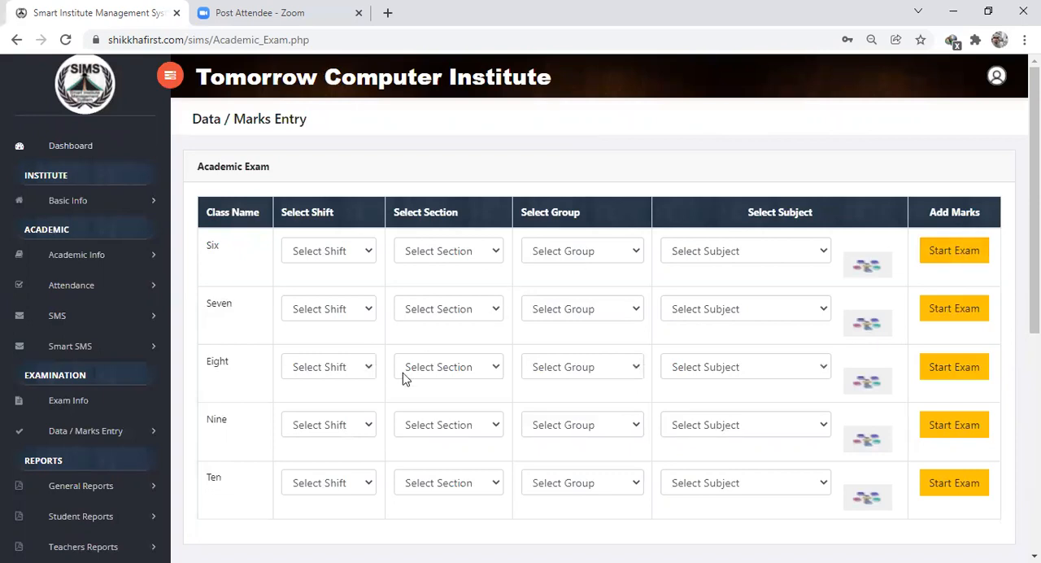
- Open the exam settings and bring up the class-wise academic exam list for class Six
scroll(75, 425, "down", 3)
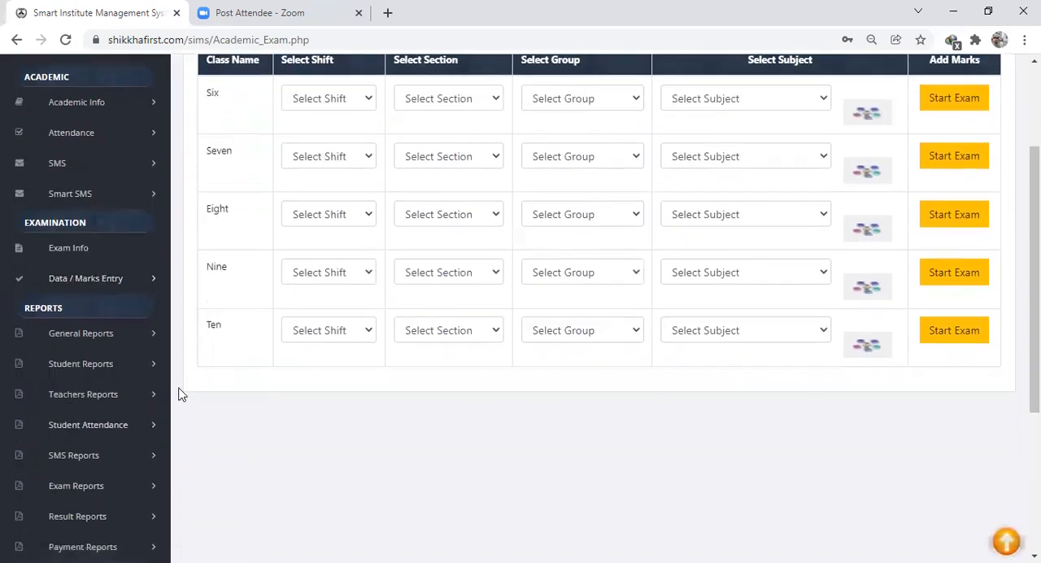
scroll(181, 394, "down", 3)
left_click(79, 509)
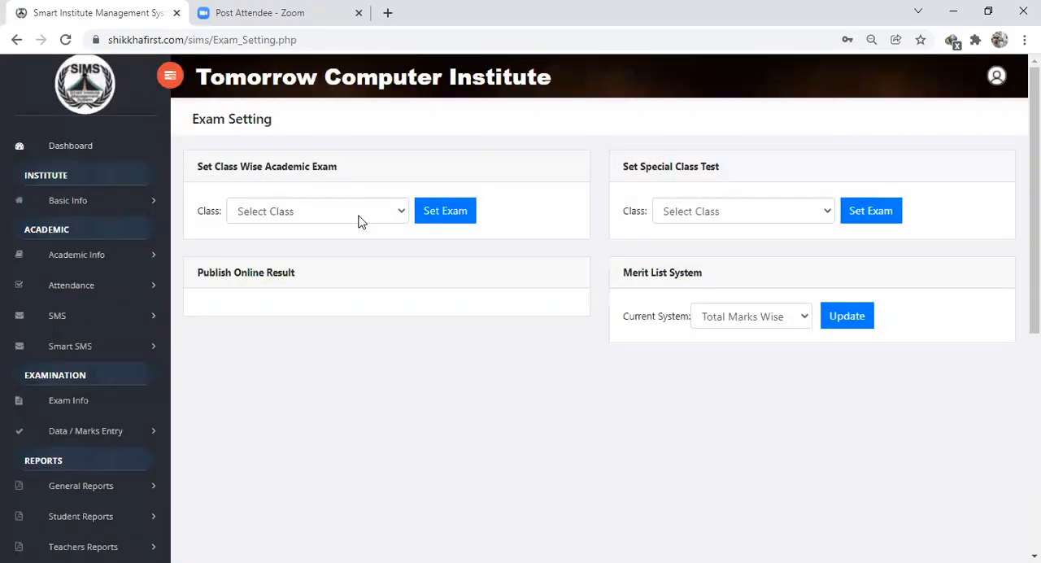
left_click(362, 222)
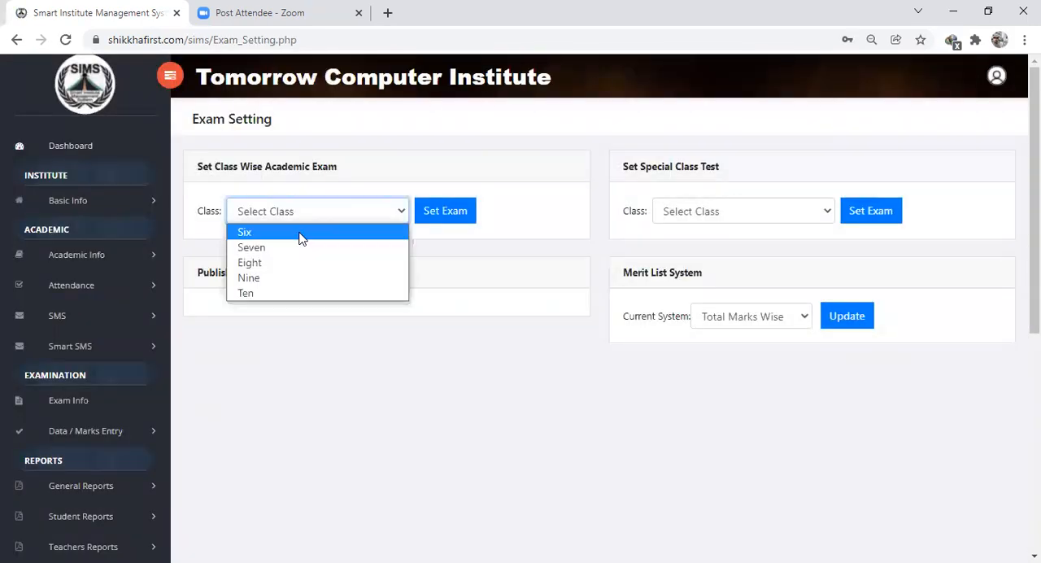
left_click(305, 233)
left_click(453, 219)
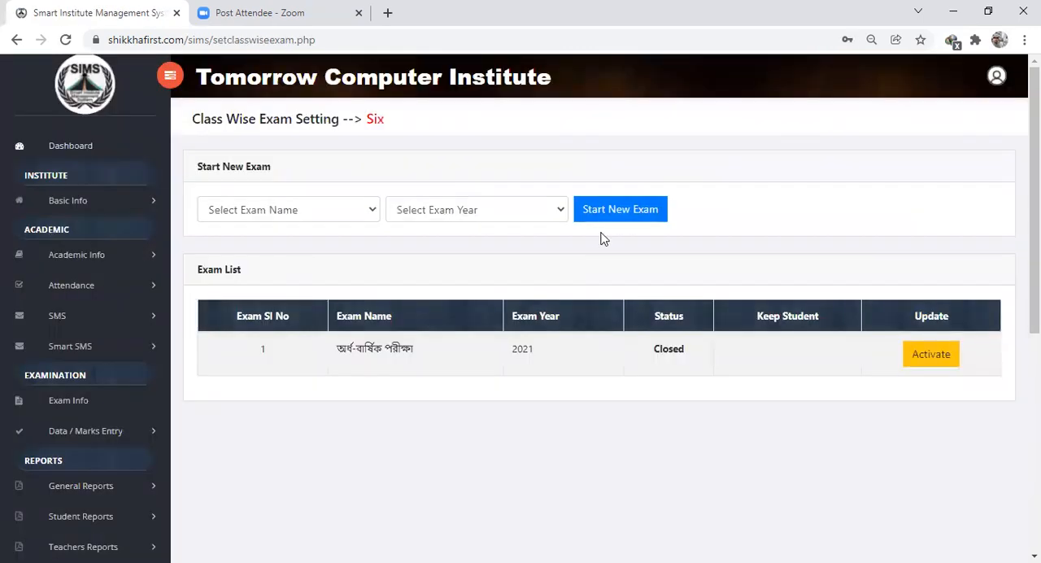
- Start a new exam for class Six named বার্ষিক পরীক্ষা for the year 2021 and confirm it
left_click(352, 213)
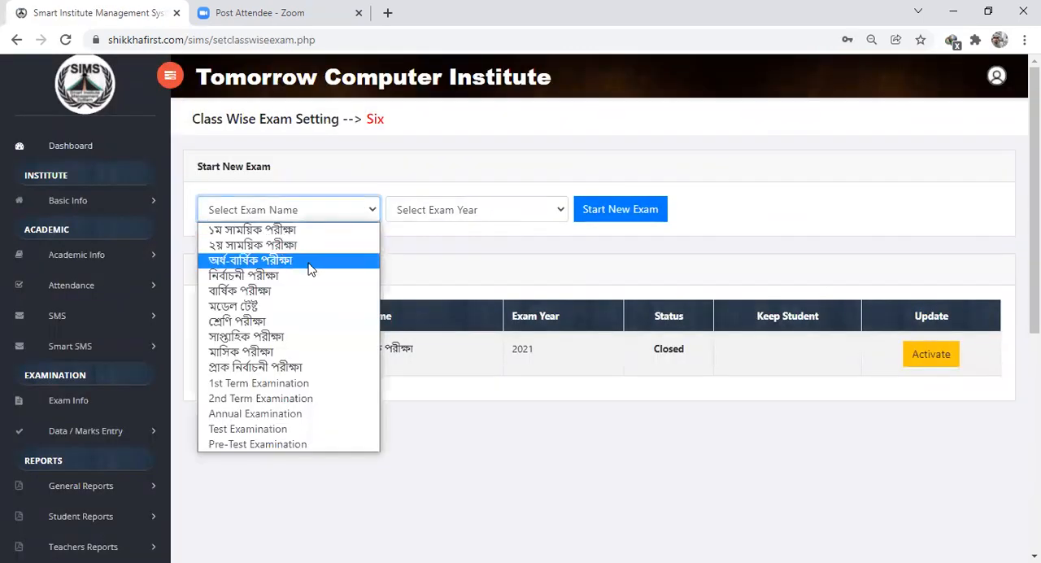
left_click(277, 293)
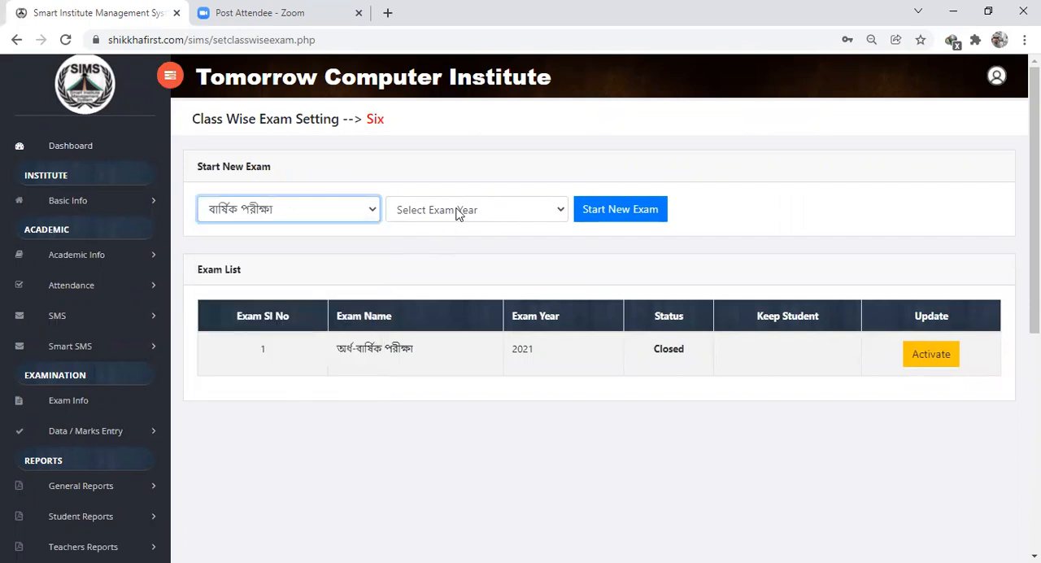
left_click(458, 214)
left_click(422, 276)
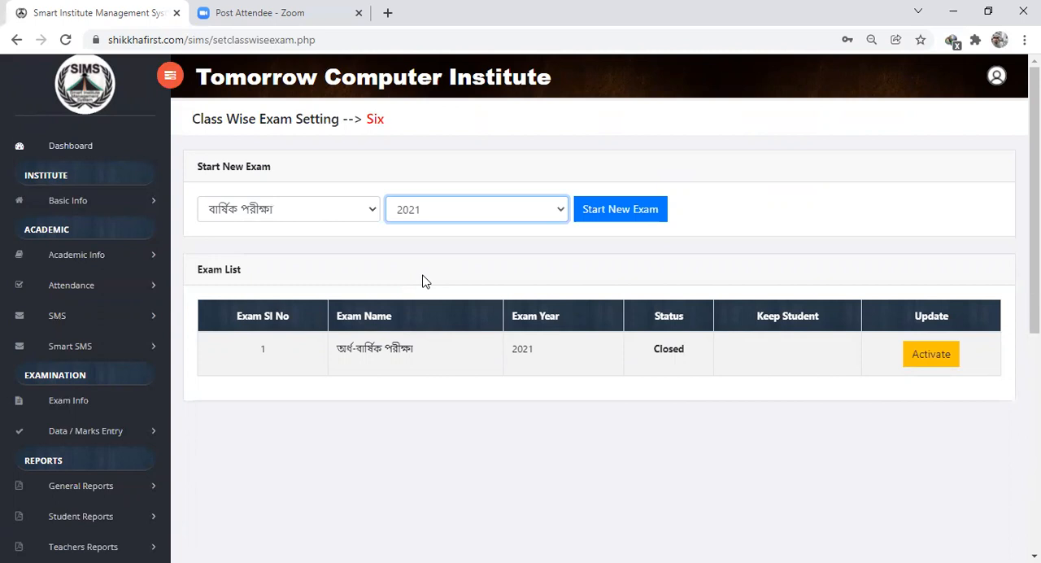
left_click(636, 219)
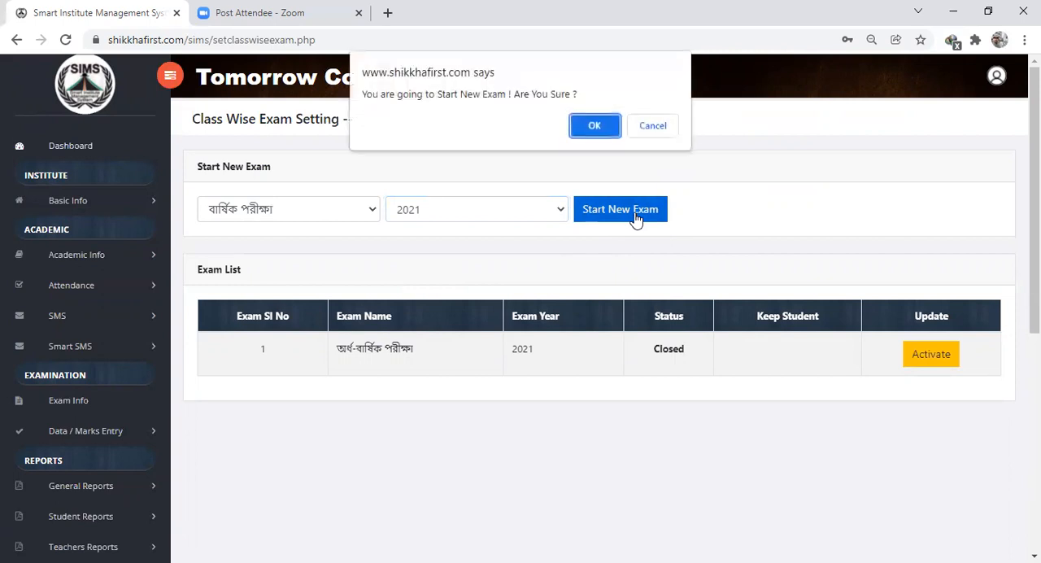
left_click(598, 126)
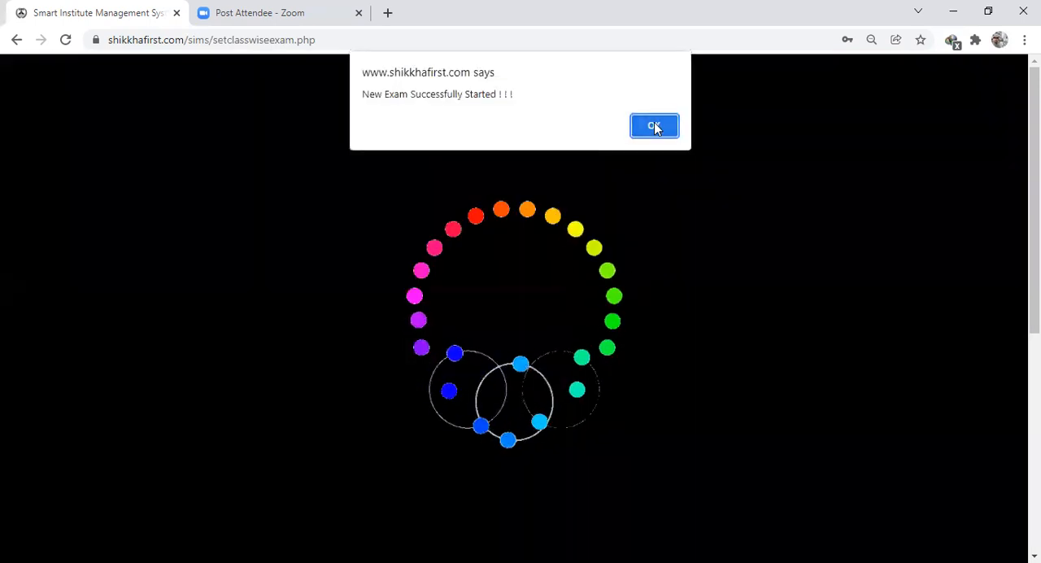
left_click(653, 125)
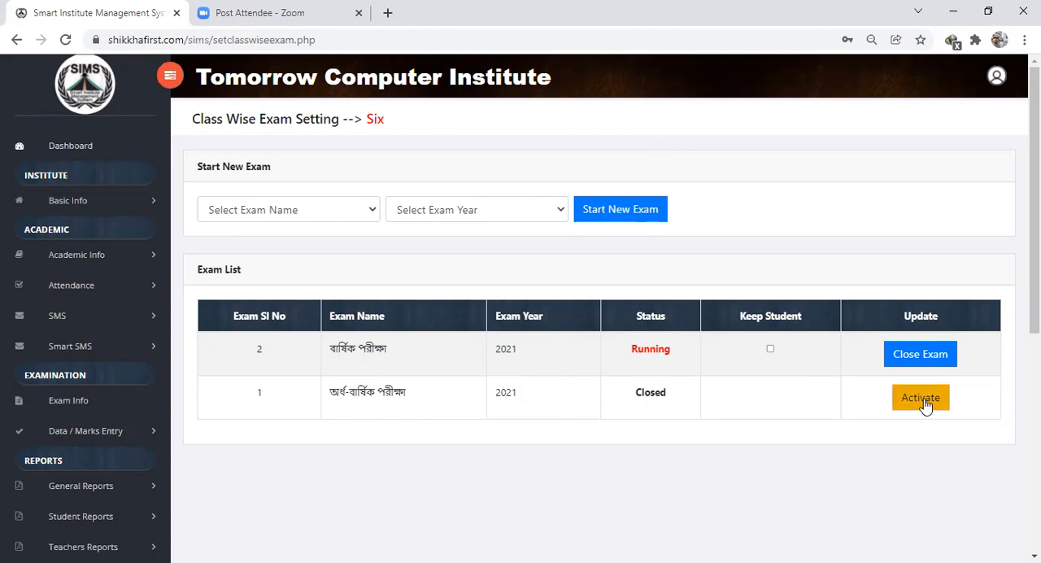
- Open the academic exam marks sheet for class Six with shift, section and group None and subject বাংলা ১ম পত্র
left_click(81, 437)
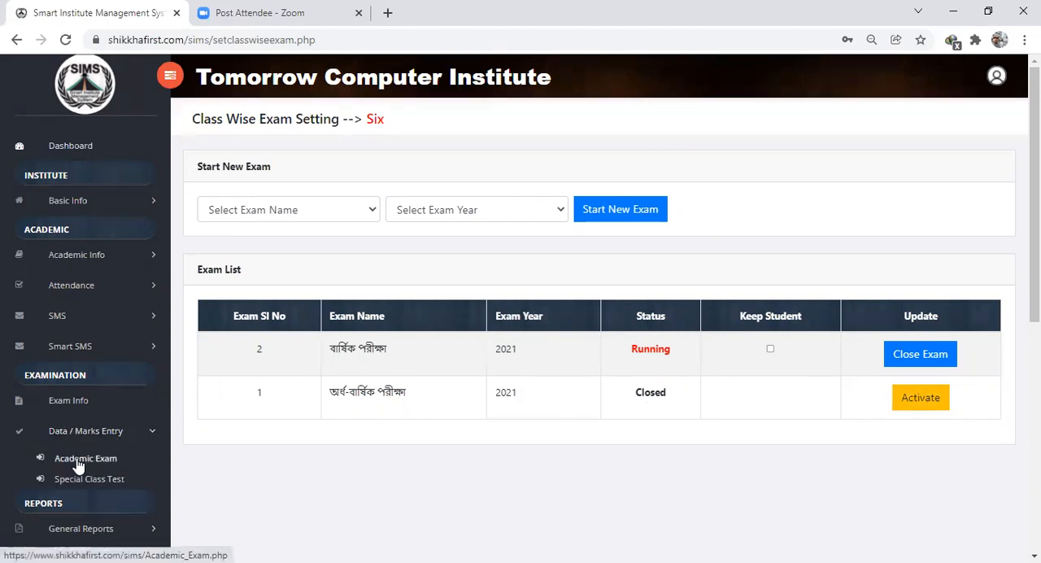
left_click(79, 465)
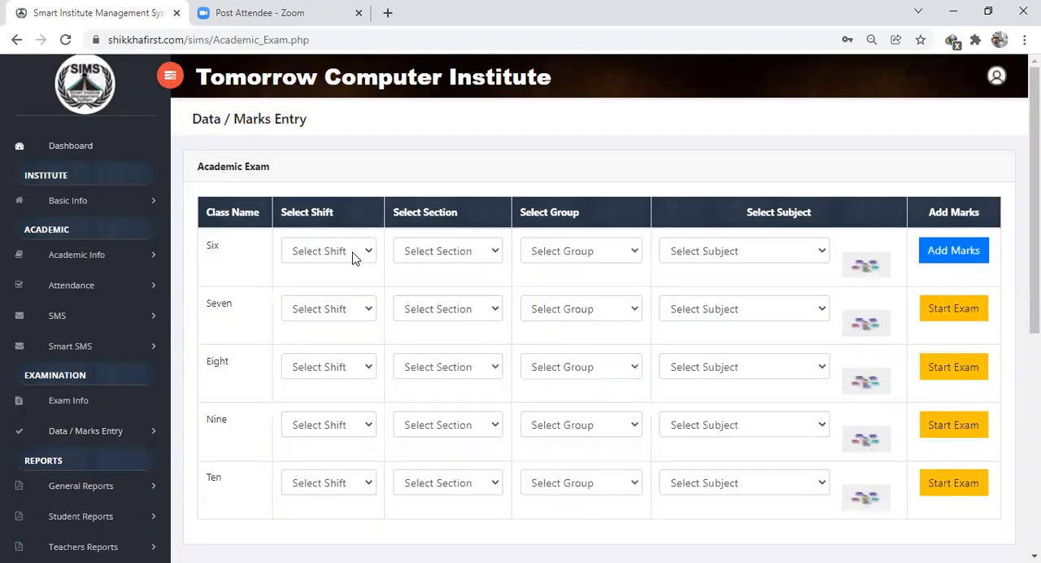
left_click(352, 254)
left_click(328, 274)
left_click(427, 254)
left_click(423, 274)
left_click(576, 257)
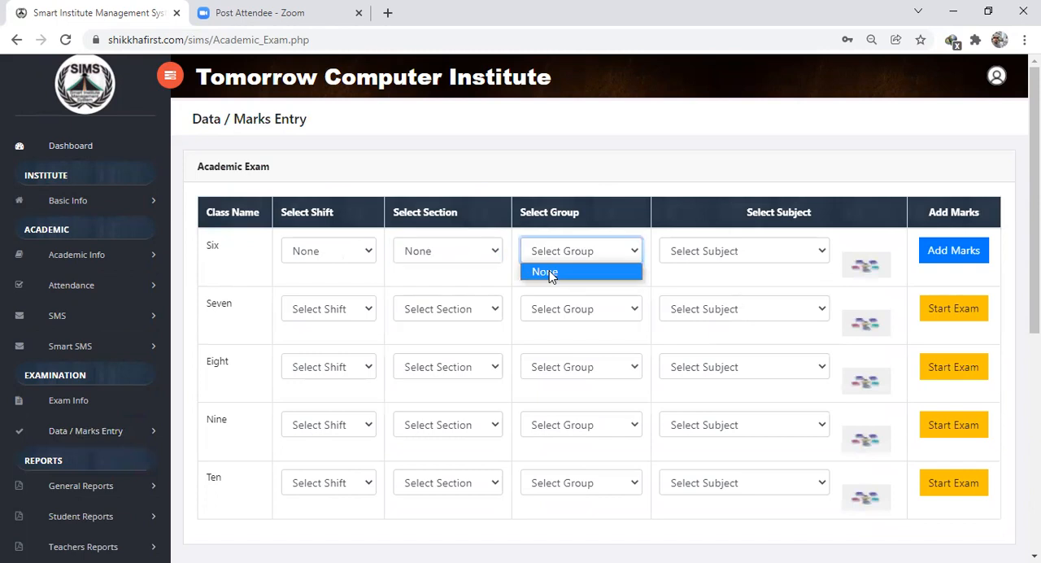
left_click(549, 270)
left_click(704, 258)
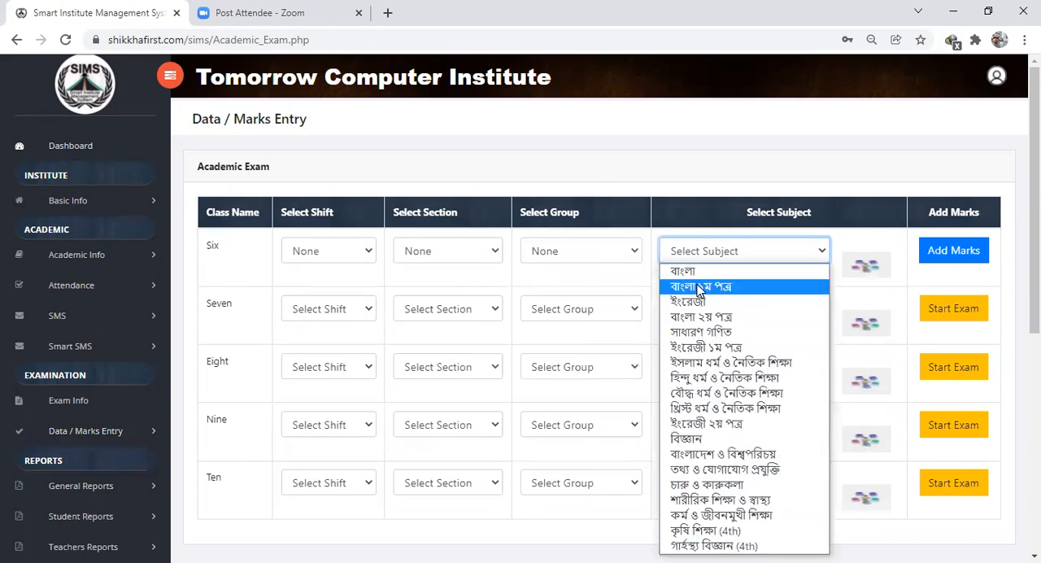
left_click(700, 287)
left_click(963, 253)
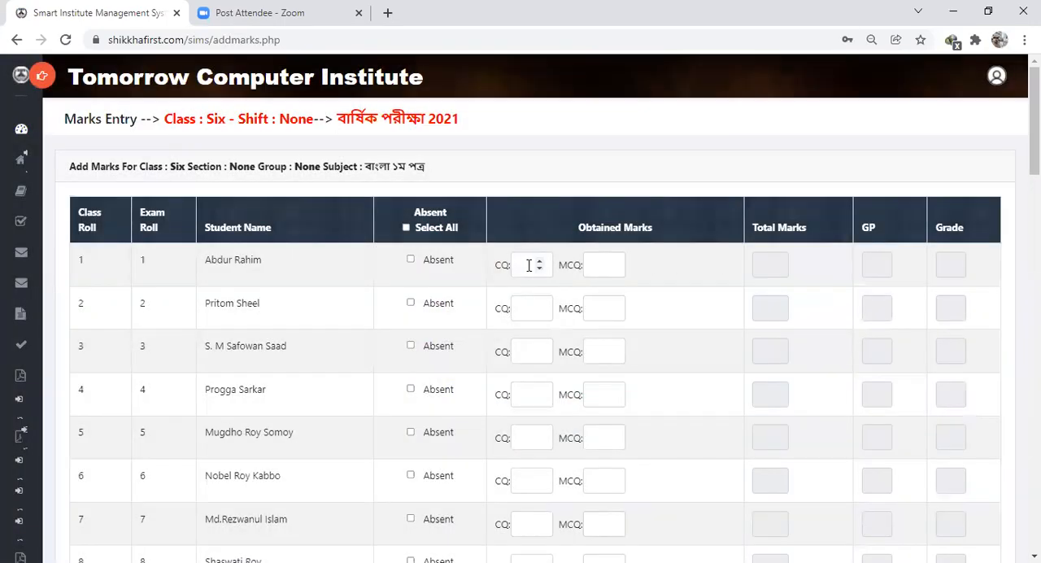
- Enter CQ 40 and MCQ 20 for the student with class roll 1 and save the marks sheet
left_click(528, 265)
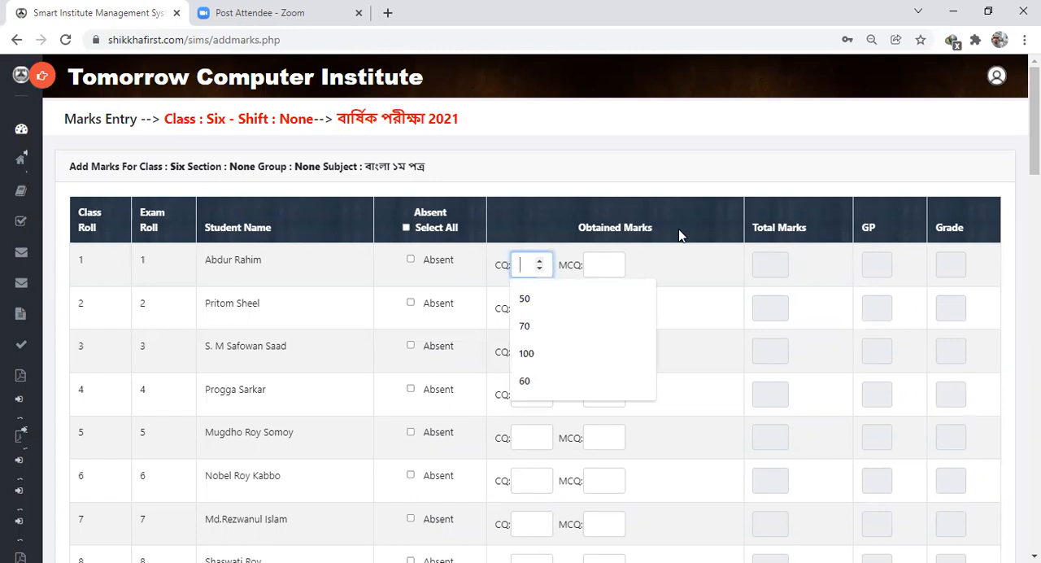
type("40")
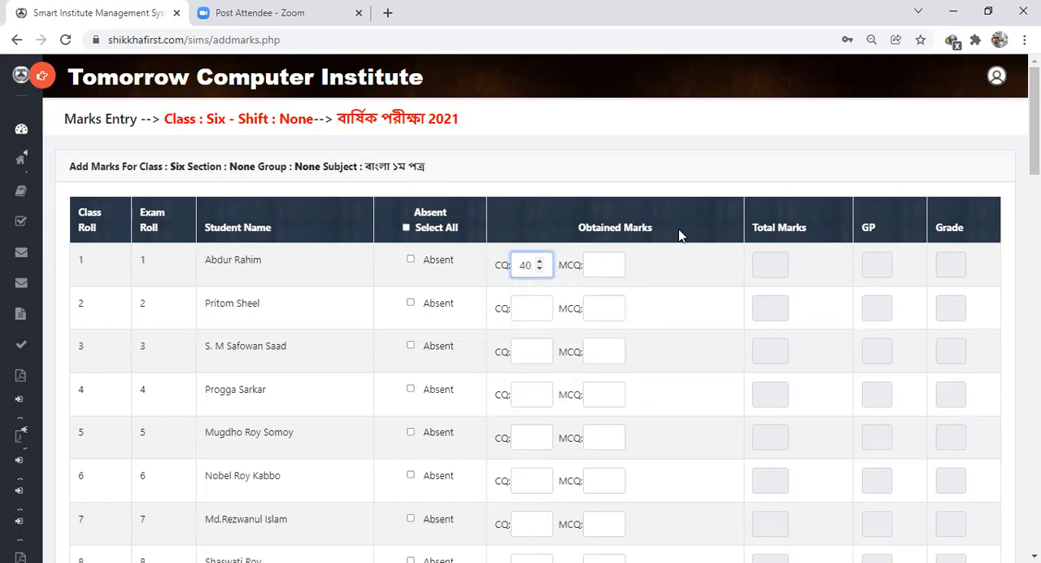
key("Tab")
type("20")
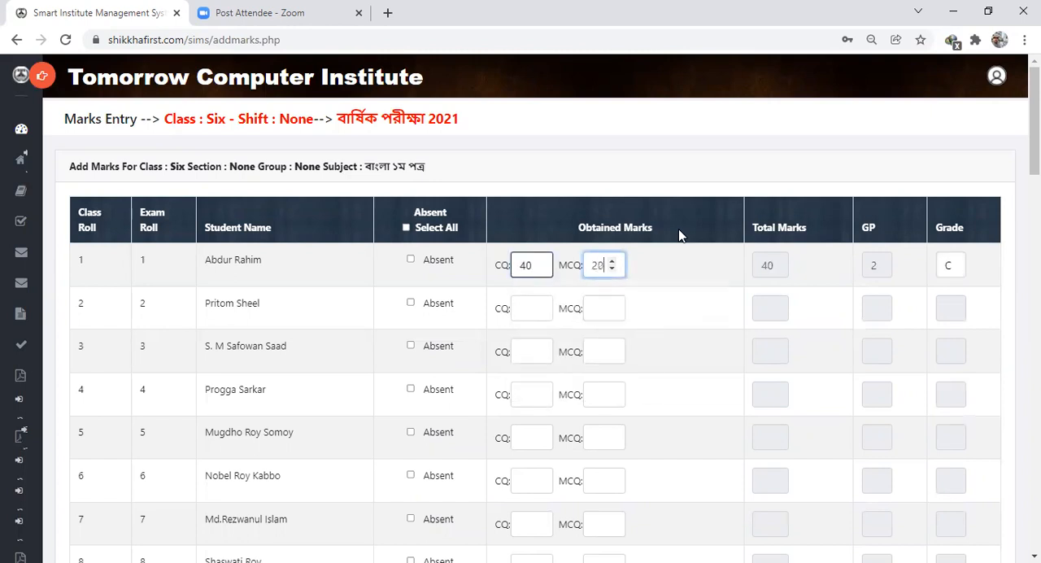
left_click(682, 251)
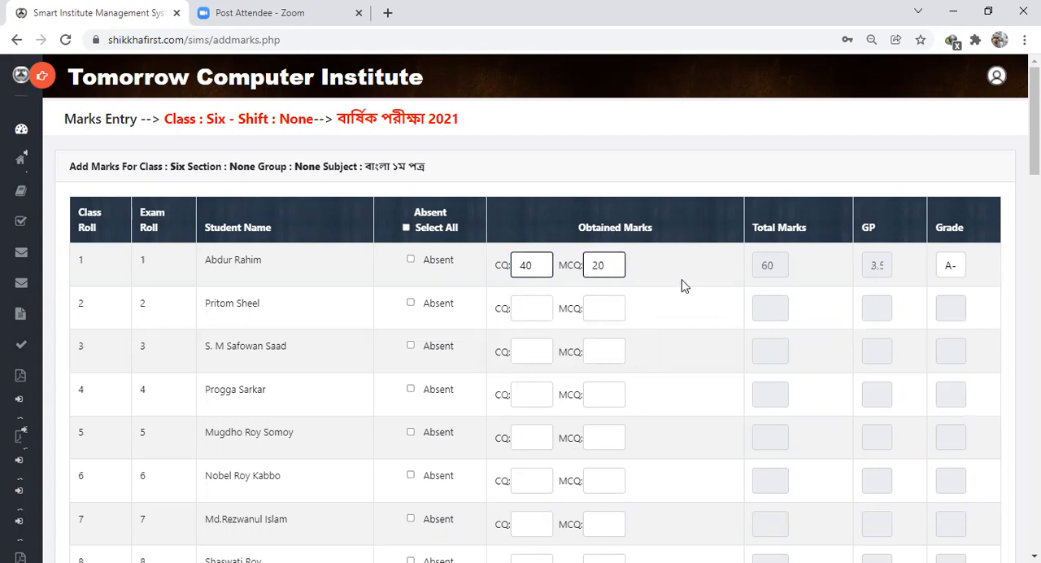
scroll(685, 287, "down", 15)
scroll(689, 280, "down", 5)
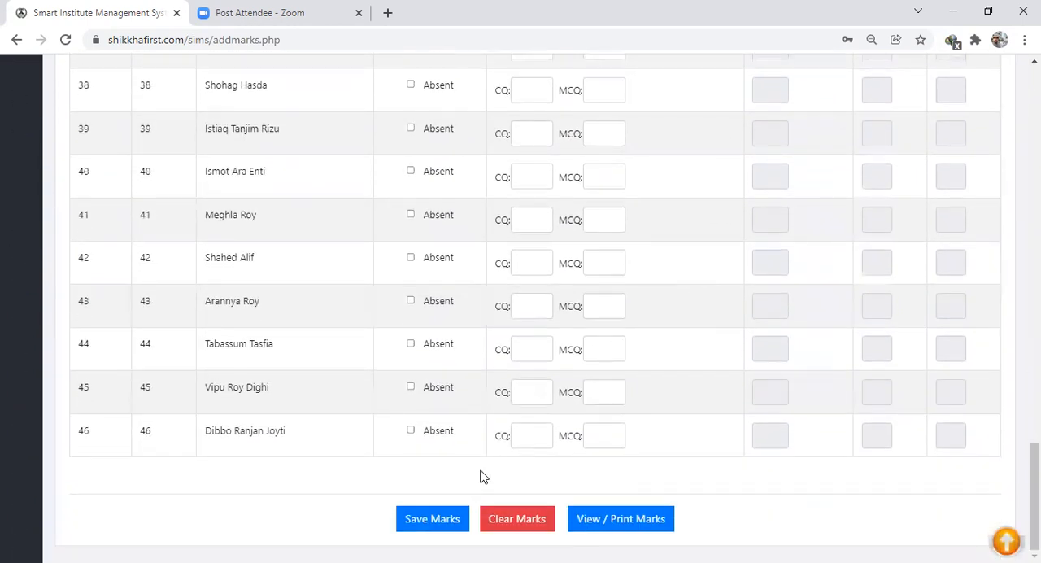
left_click(432, 520)
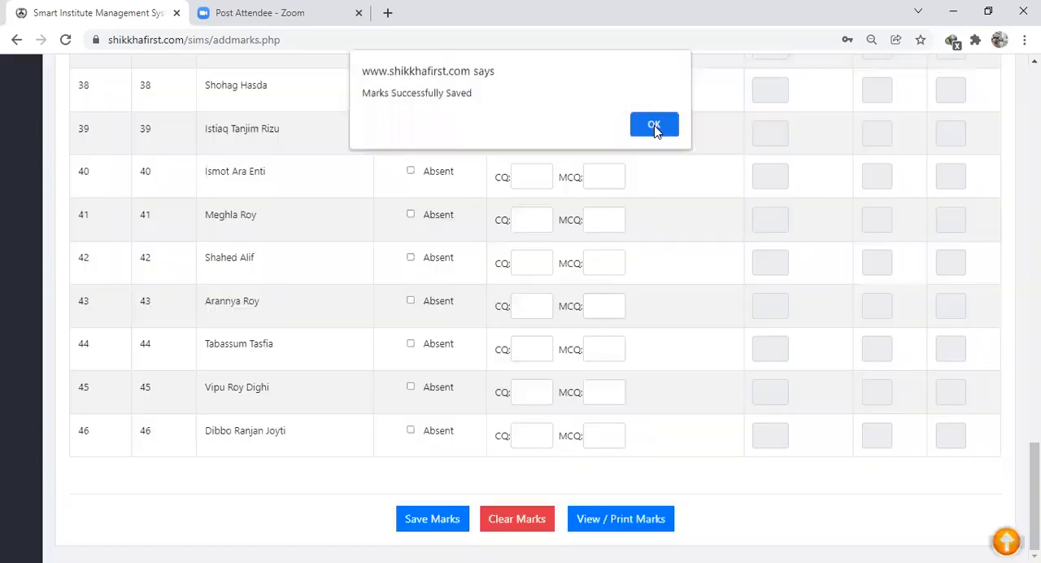
left_click(656, 127)
scroll(675, 280, "up", 15)
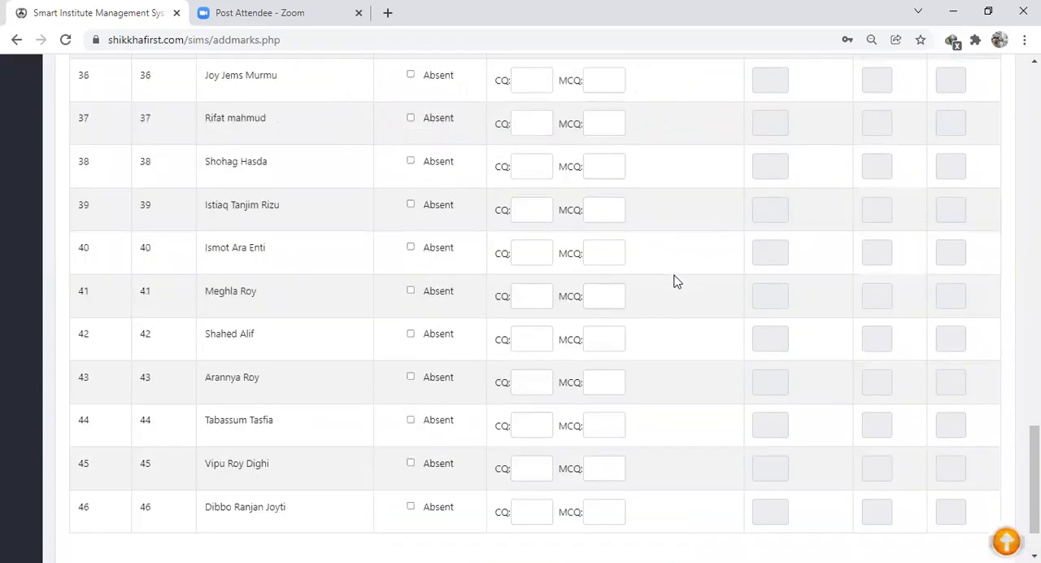
scroll(674, 281, "up", 2)
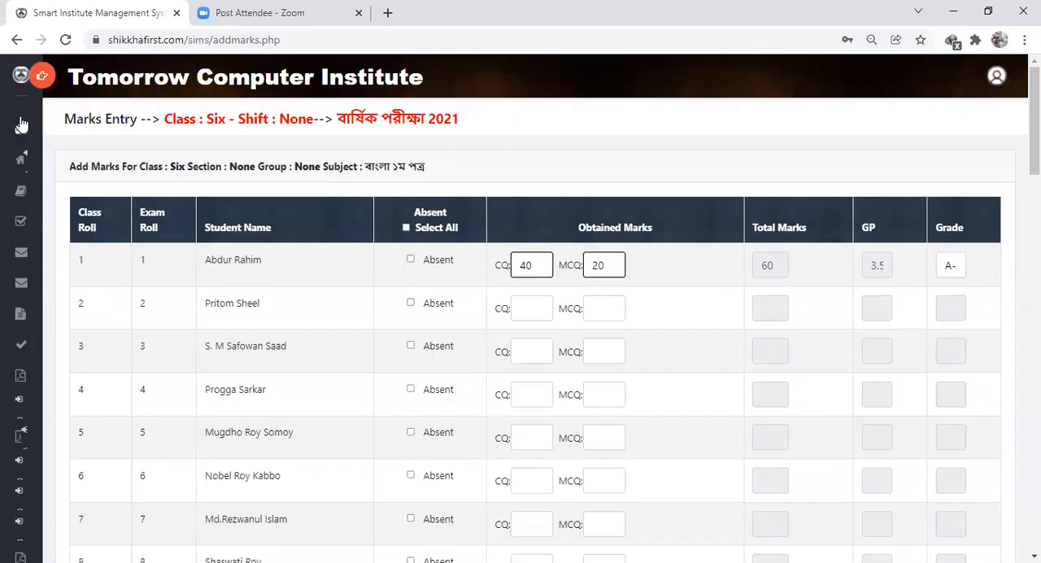
- Bring up class Six's academic exam list in the exam settings and reactivate the closed অর্ধ-বার্ষিক পরীক্ষা 2021, confirming it
left_click(42, 76)
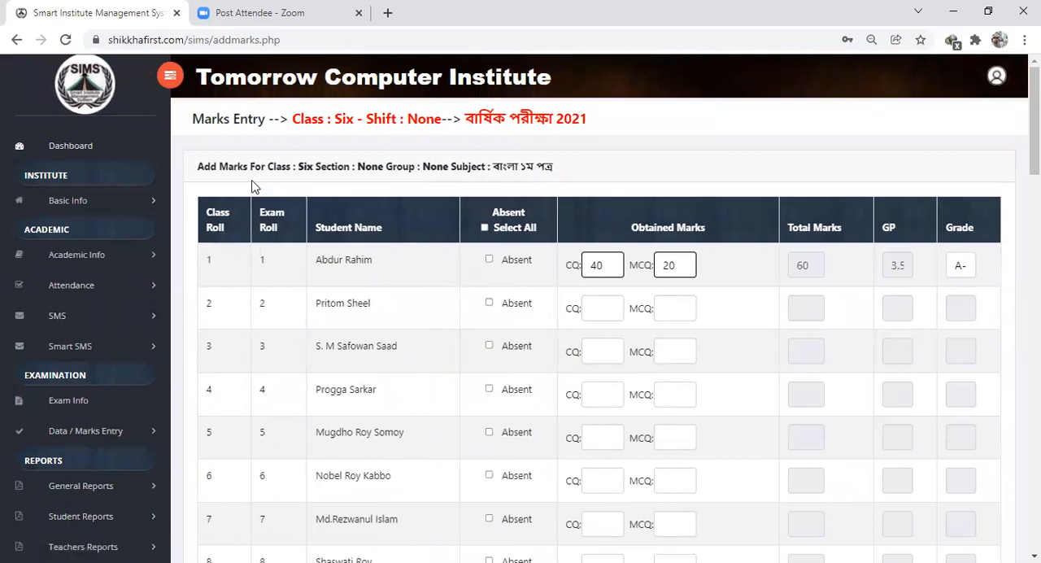
left_click_drag(464, 119, 593, 124)
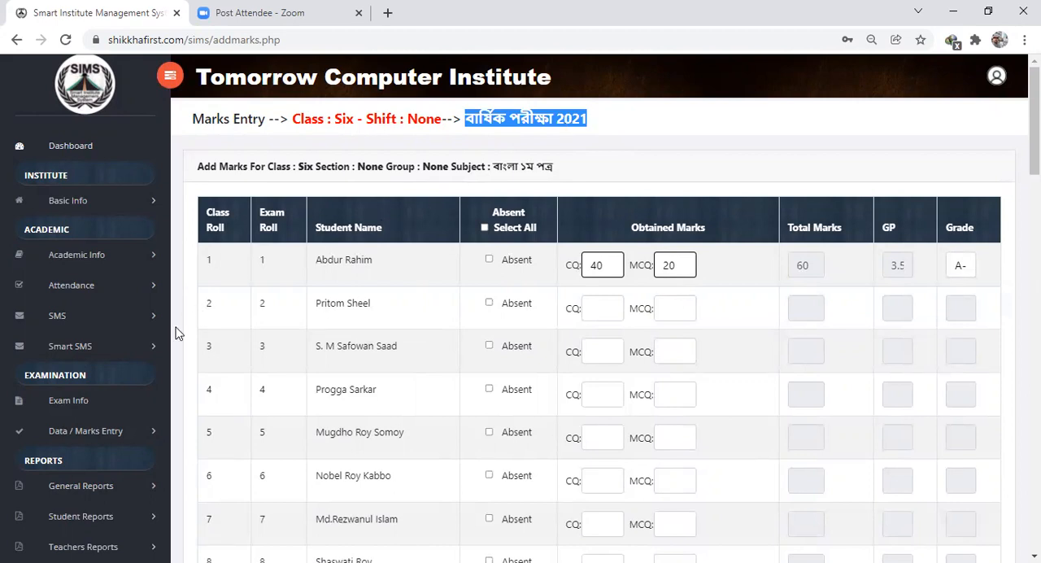
scroll(235, 325, "down", 4)
scroll(234, 331, "down", 2)
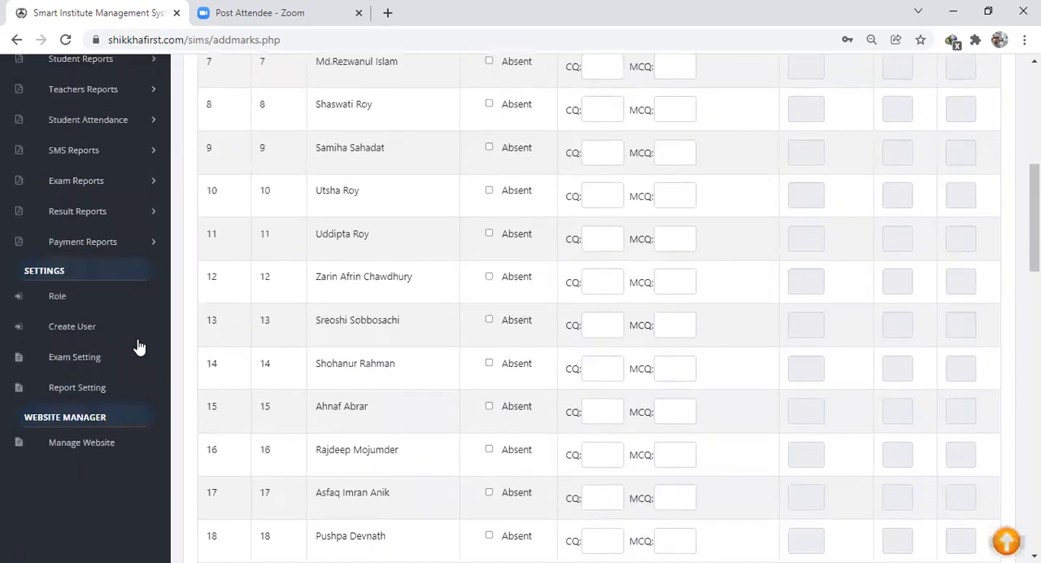
left_click(87, 363)
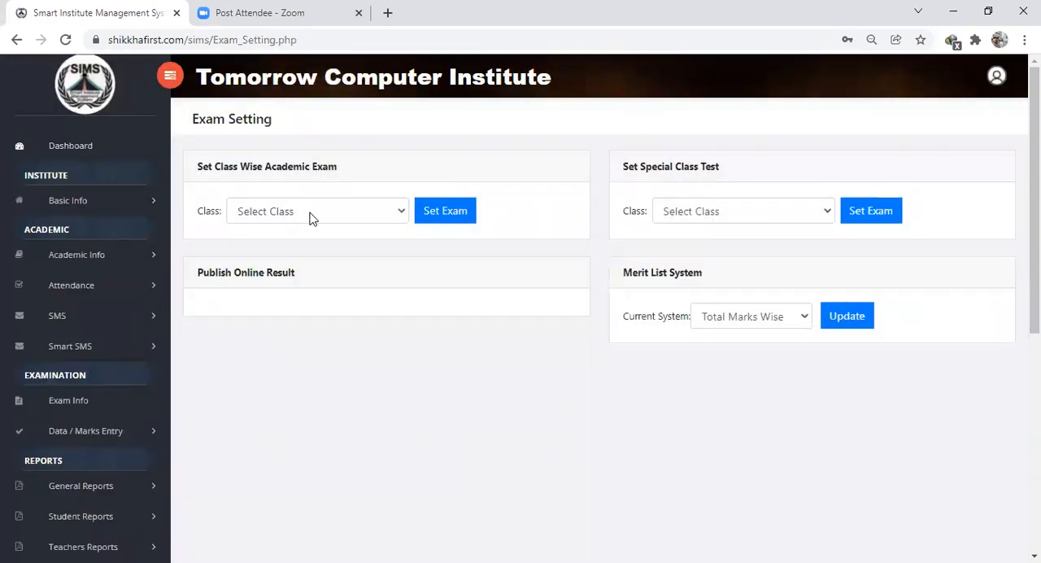
left_click(289, 221)
left_click(289, 233)
left_click(448, 216)
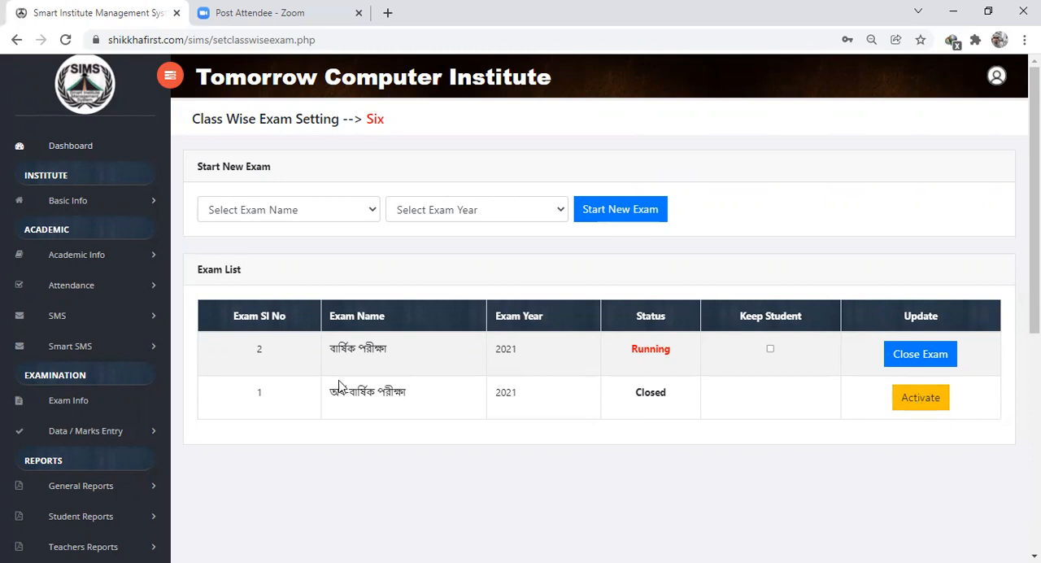
left_click(932, 411)
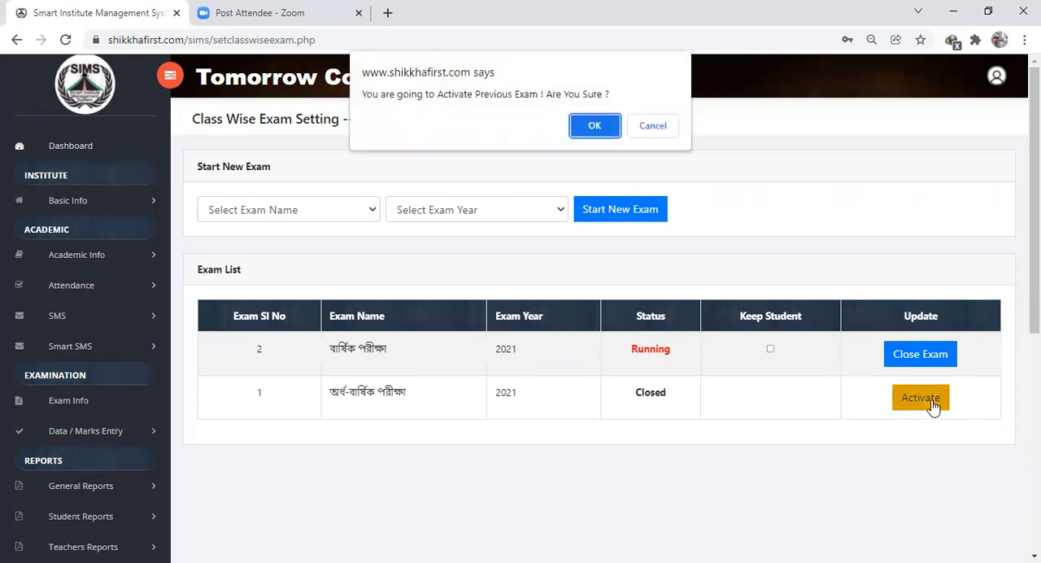
left_click(594, 126)
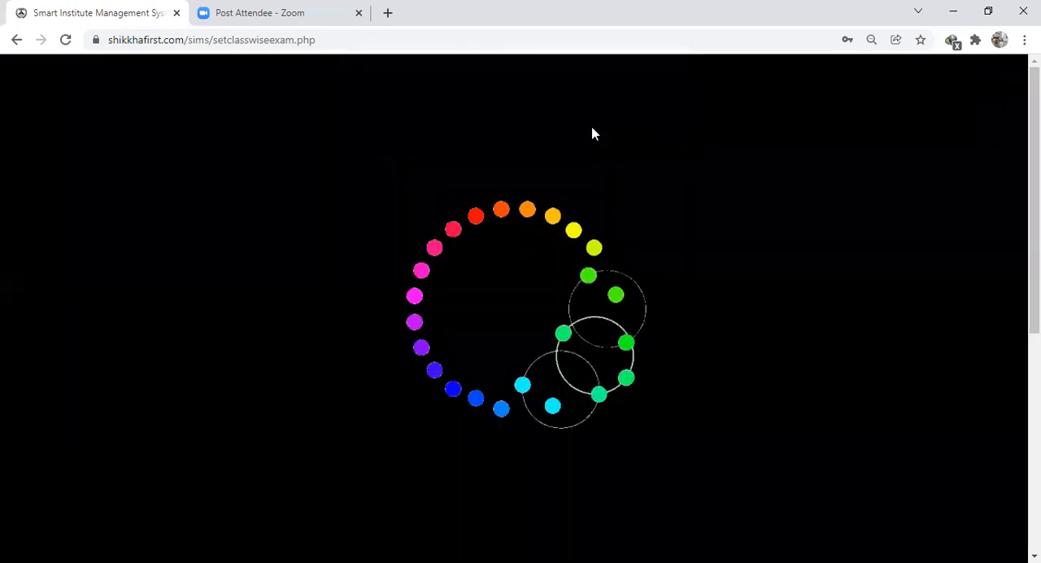
left_click(650, 127)
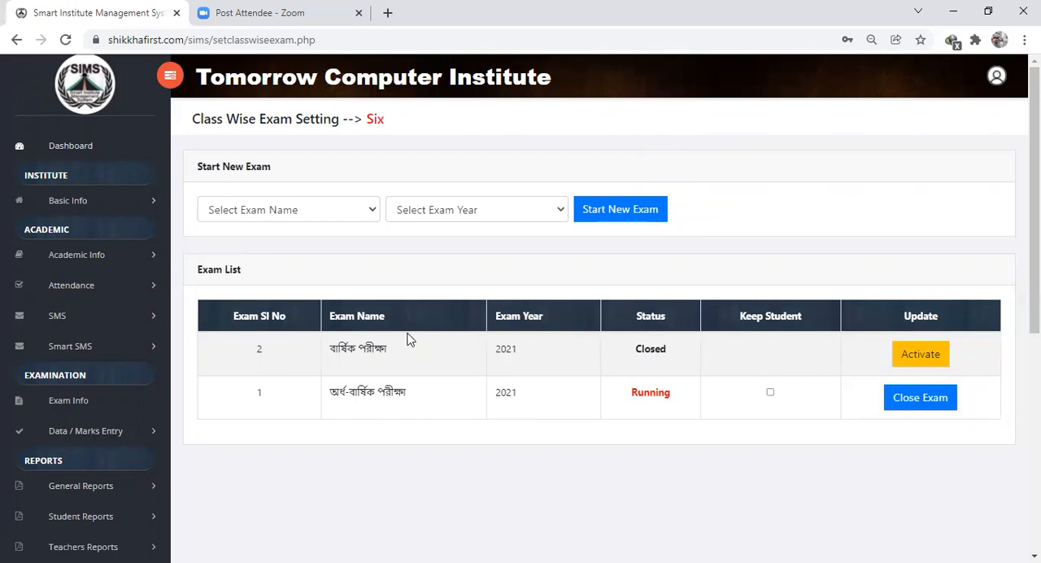
- Open class Six's academic exam marks sheet with shift, section and group None and subject বাংলা ১ম পত্র to check the reactivated exam's marks
left_click(94, 436)
left_click(85, 457)
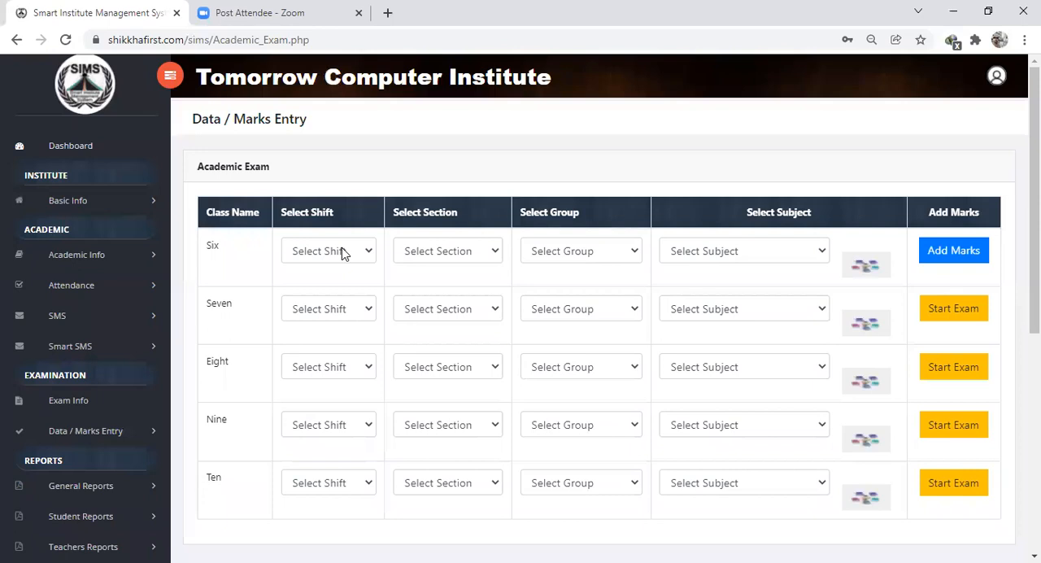
left_click(344, 254)
left_click(322, 275)
left_click(450, 253)
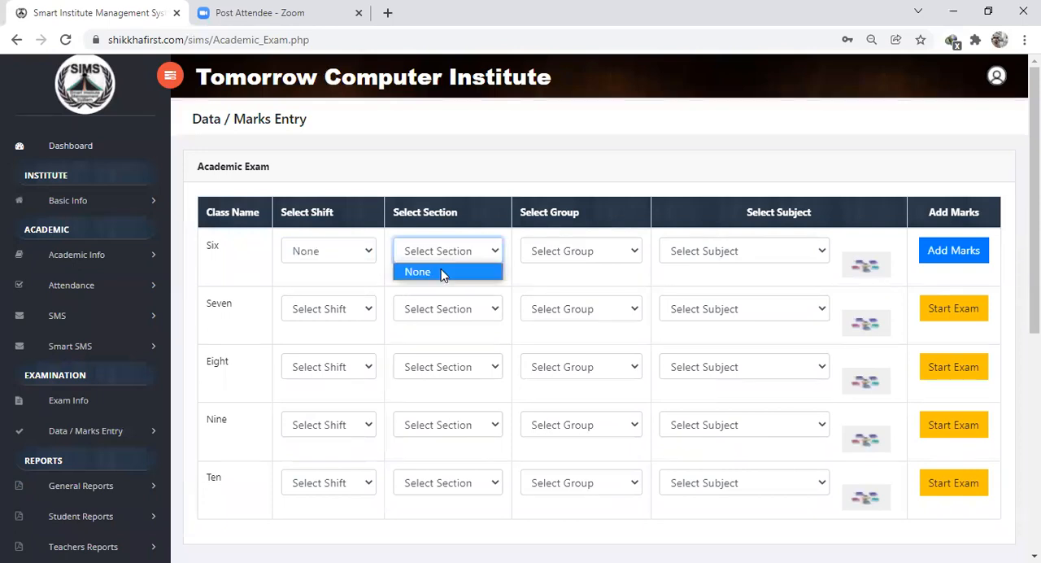
left_click(439, 274)
left_click(586, 257)
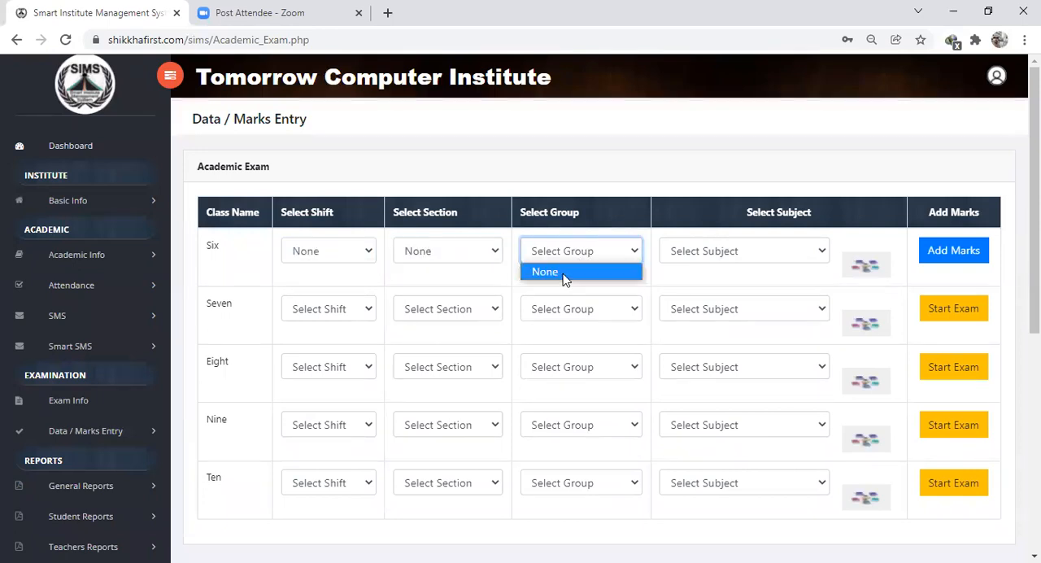
left_click(566, 274)
left_click(711, 255)
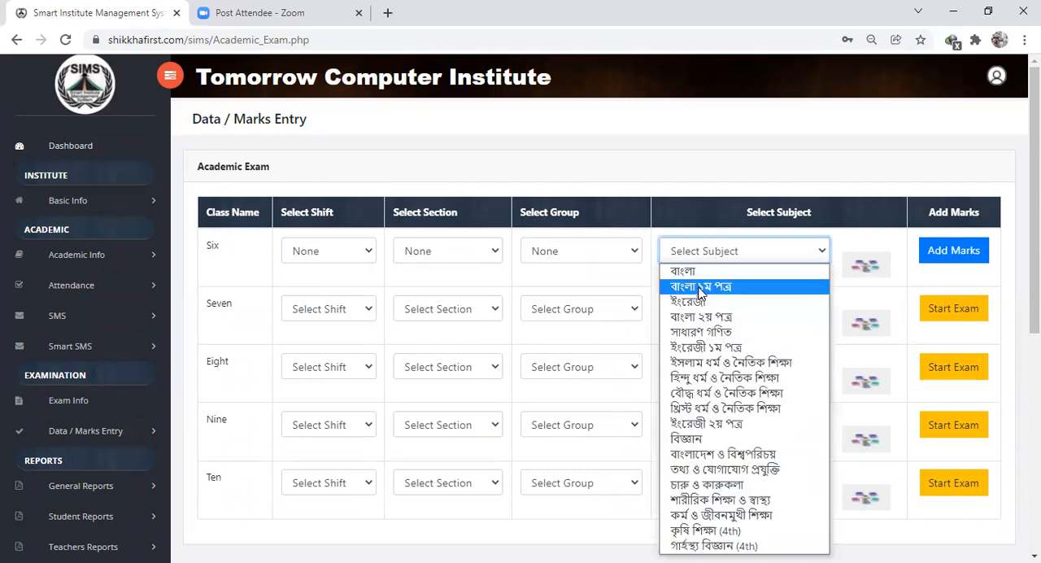
left_click(701, 287)
left_click(948, 257)
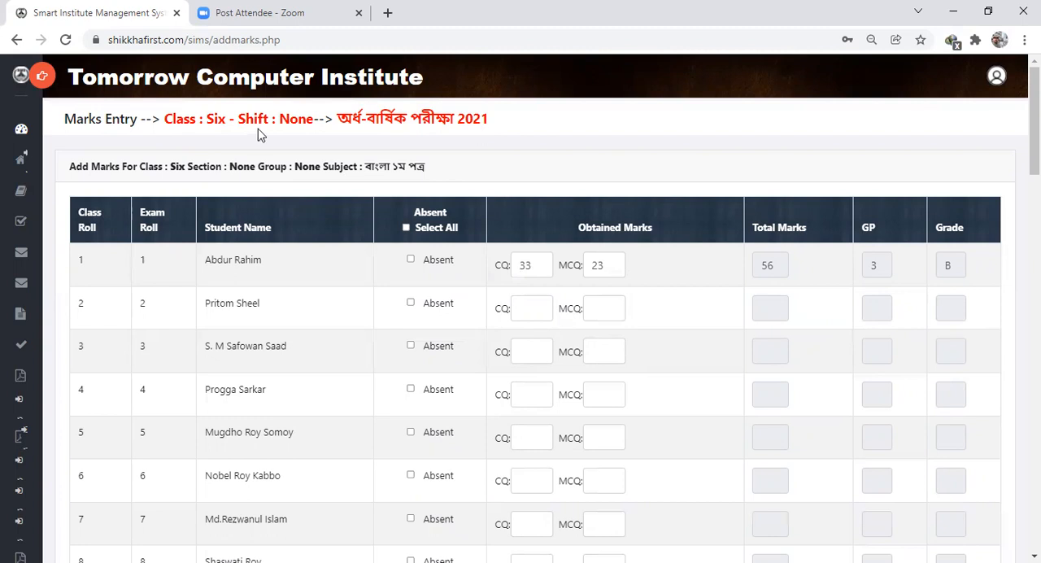
- Return to class Six's exam list in the exam settings and reactivate the বার্ষিক পরীক্ষা 2021, confirming it
left_click(41, 76)
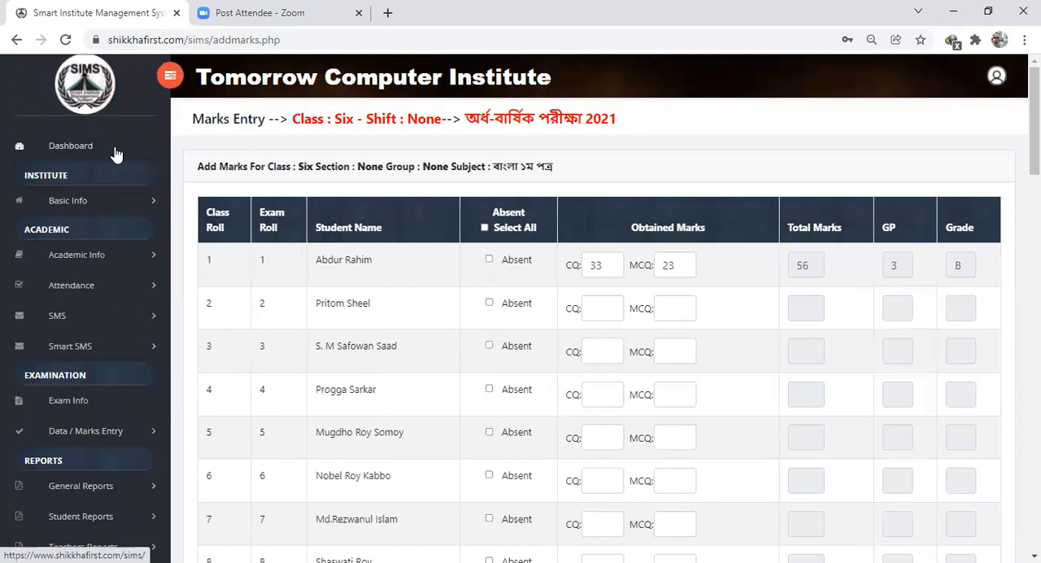
scroll(92, 349, "down", 4)
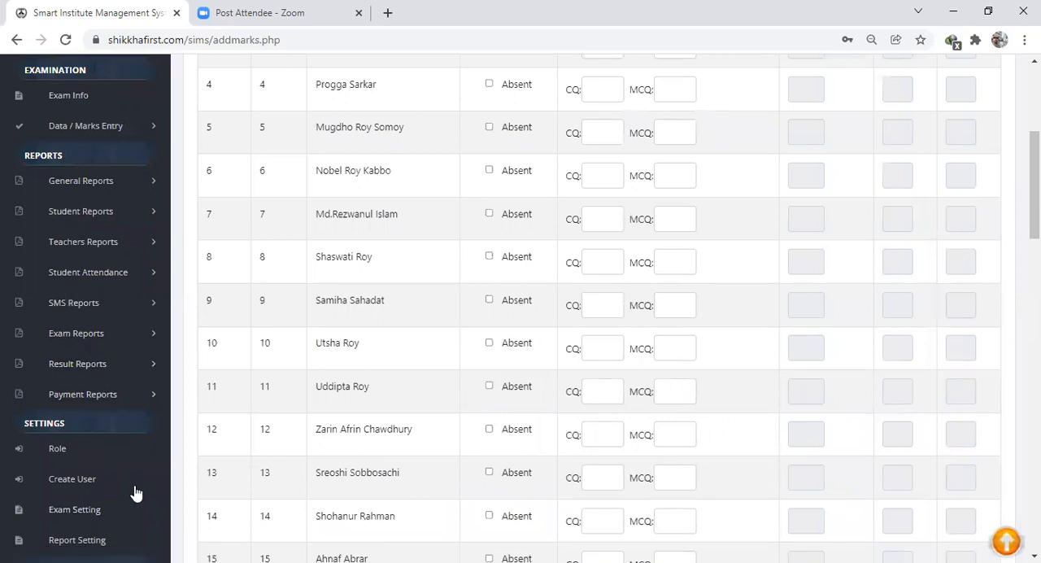
left_click(88, 513)
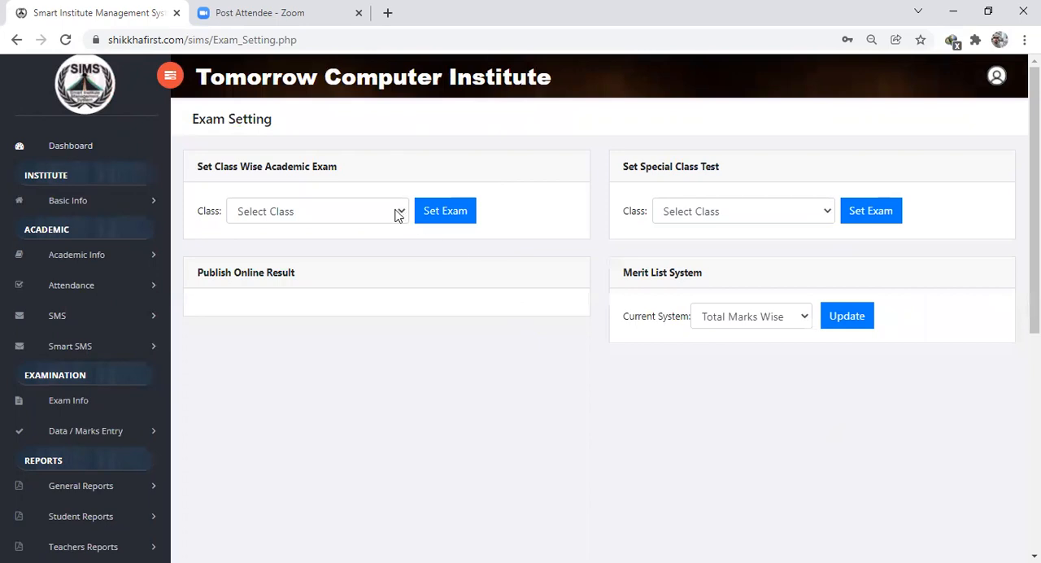
left_click(398, 212)
left_click(347, 234)
left_click(451, 221)
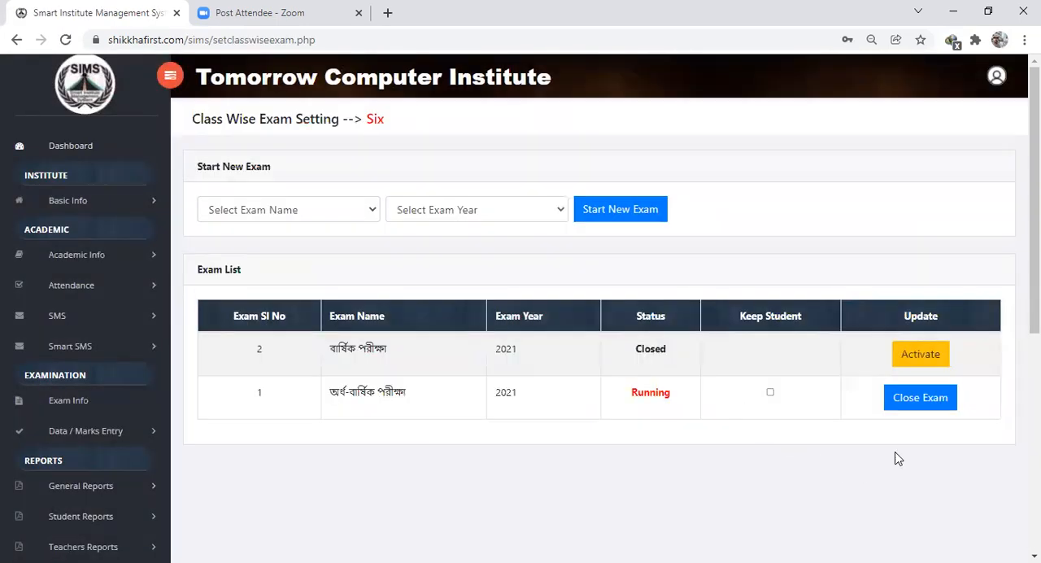
left_click(920, 356)
left_click(592, 129)
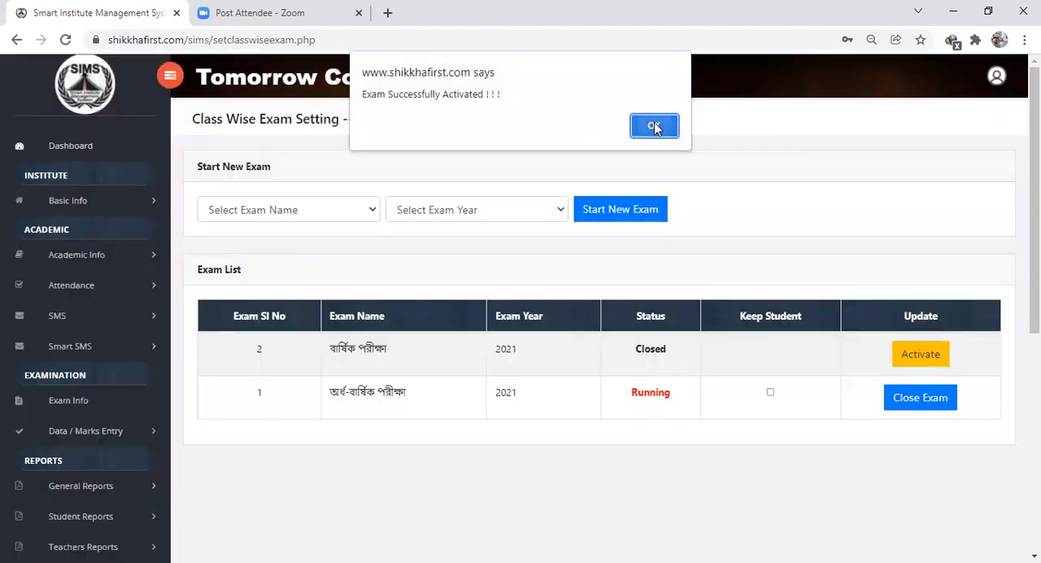
left_click(657, 128)
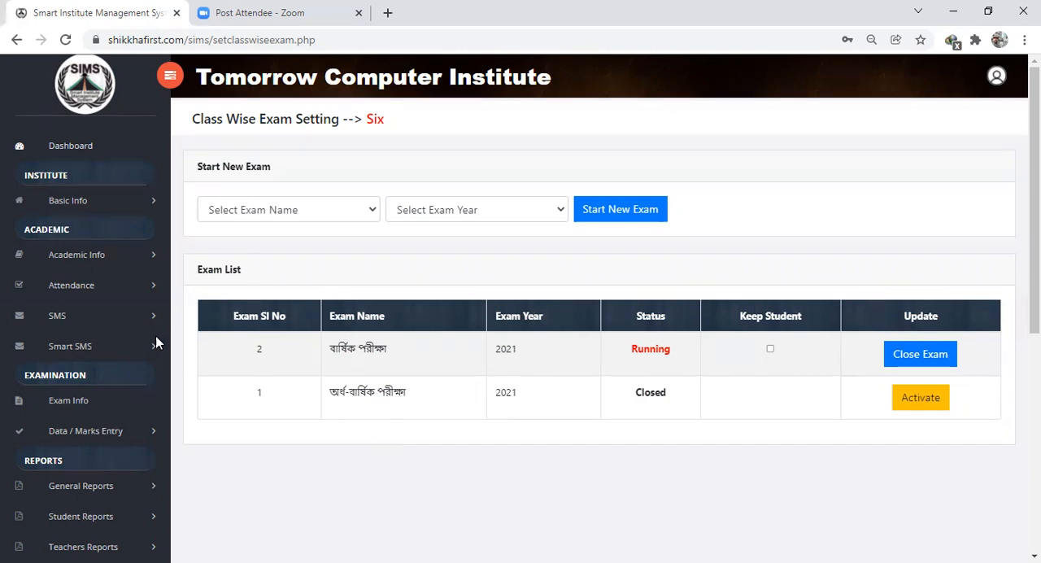
- Open Class Migration from the student information page and try to choose class Six as the class to migrate from
left_click(86, 257)
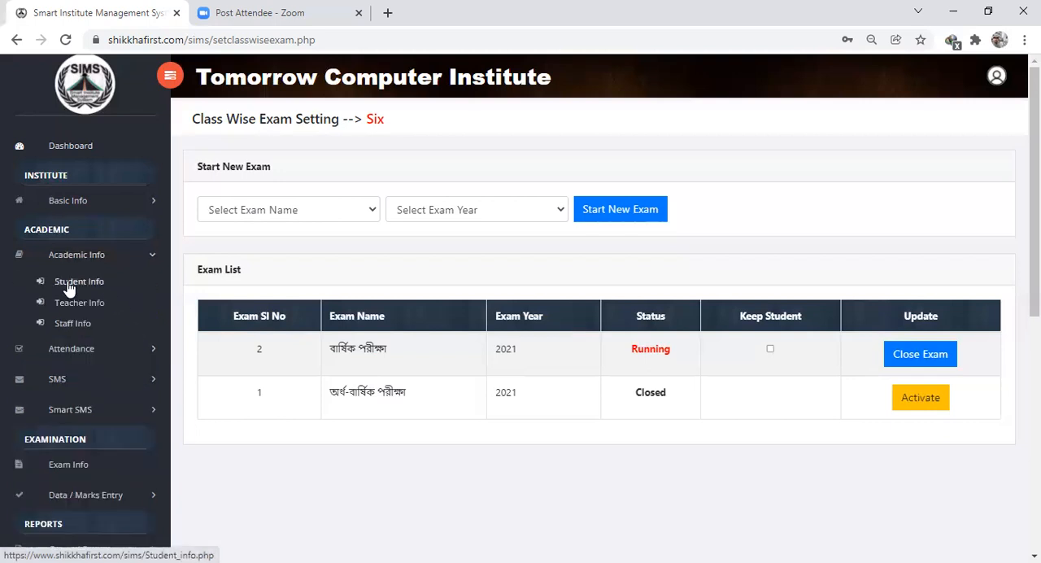
left_click(75, 281)
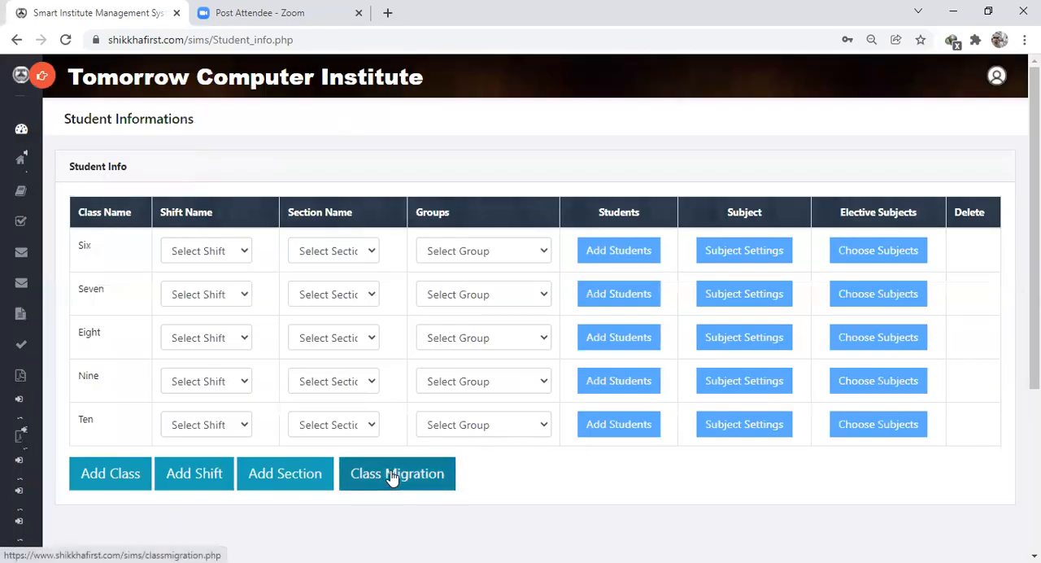
left_click(393, 476)
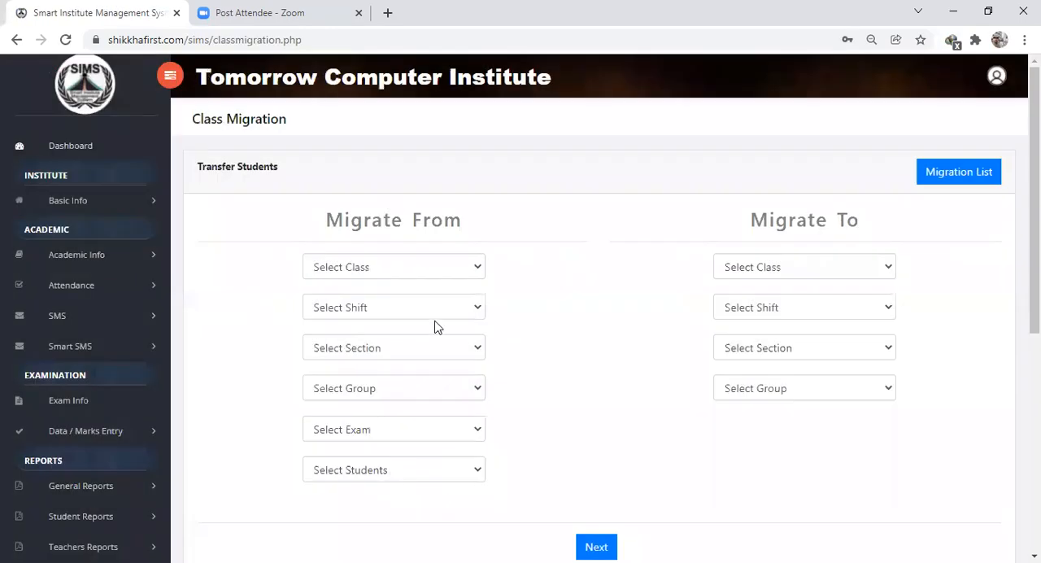
left_click(434, 271)
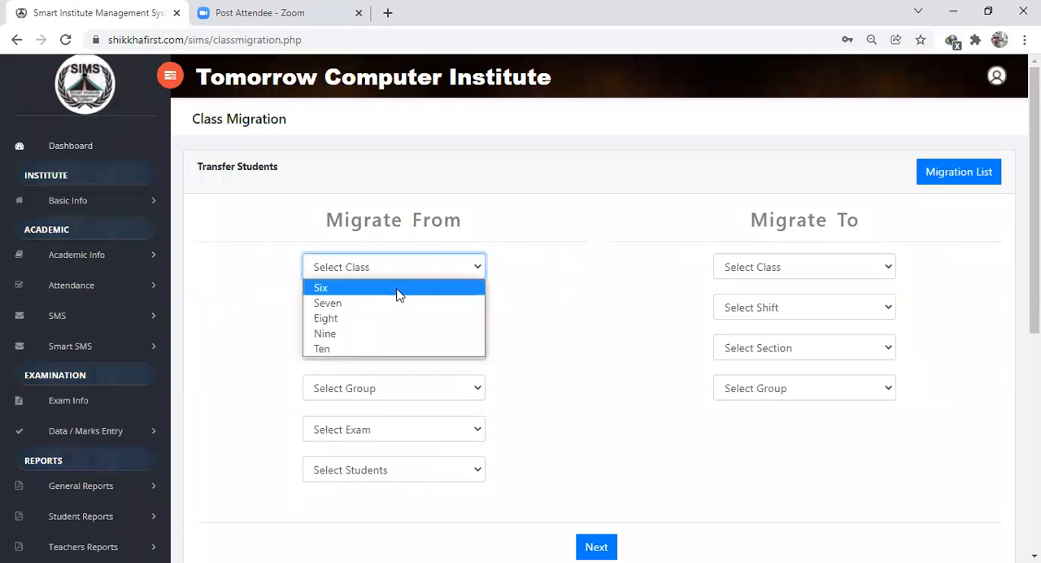
left_click(399, 289)
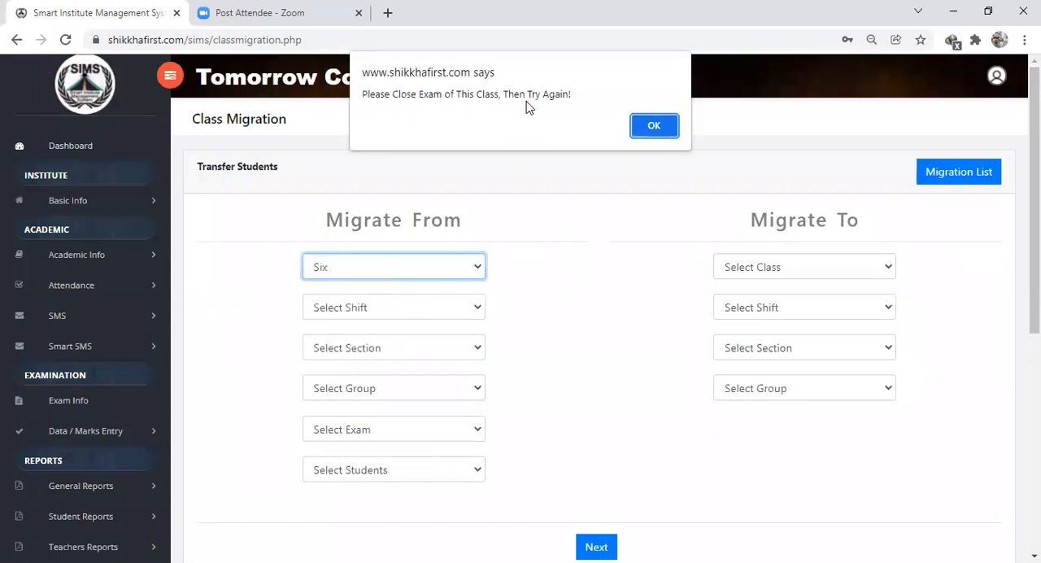
left_click(652, 128)
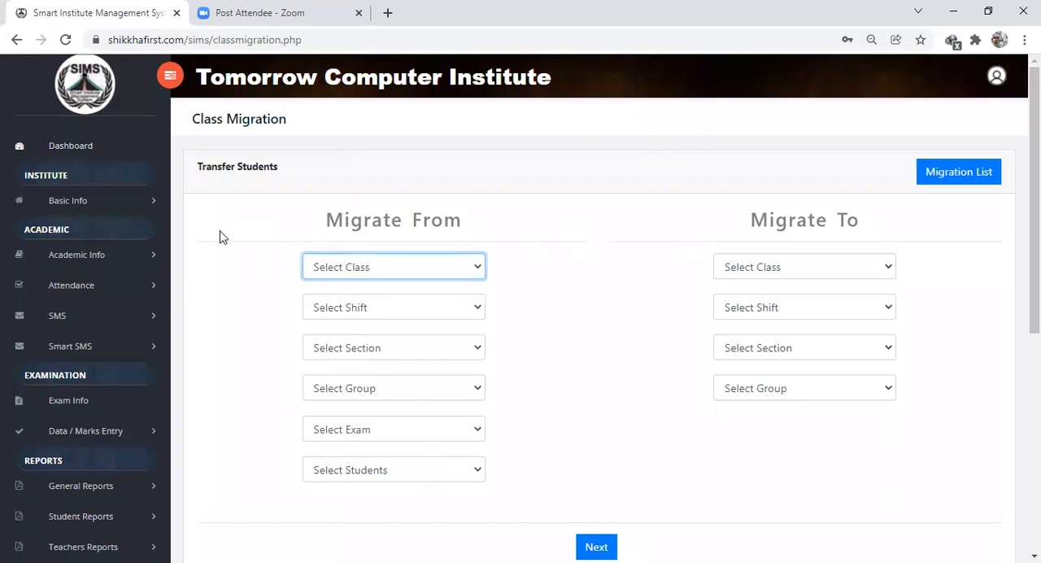
- Open the exam settings and bring up the class-wise academic exam list for class Six
scroll(159, 365, "down", 3)
scroll(162, 371, "down", 2)
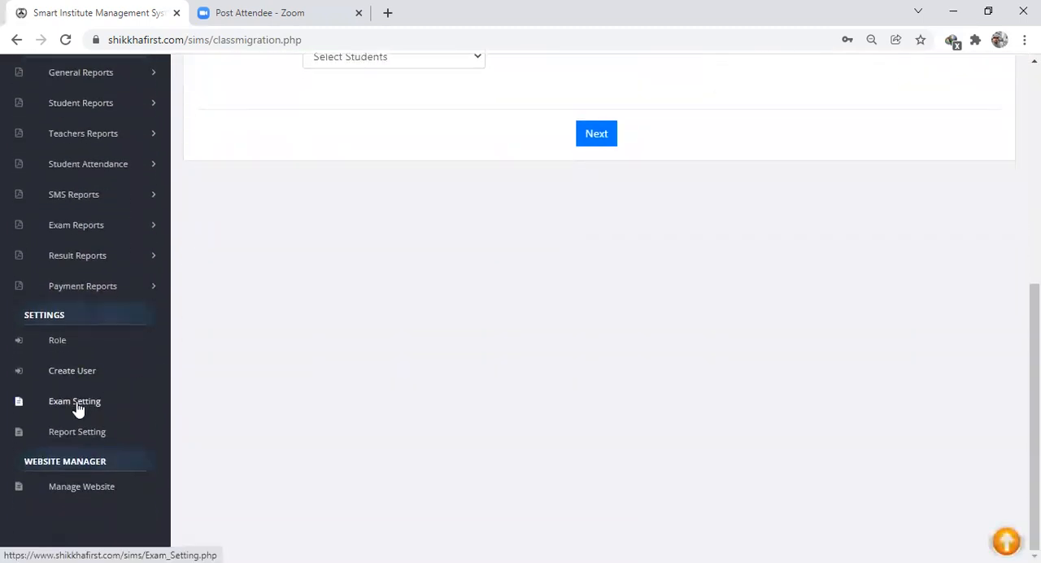
left_click(75, 404)
left_click(376, 214)
left_click(346, 231)
left_click(447, 211)
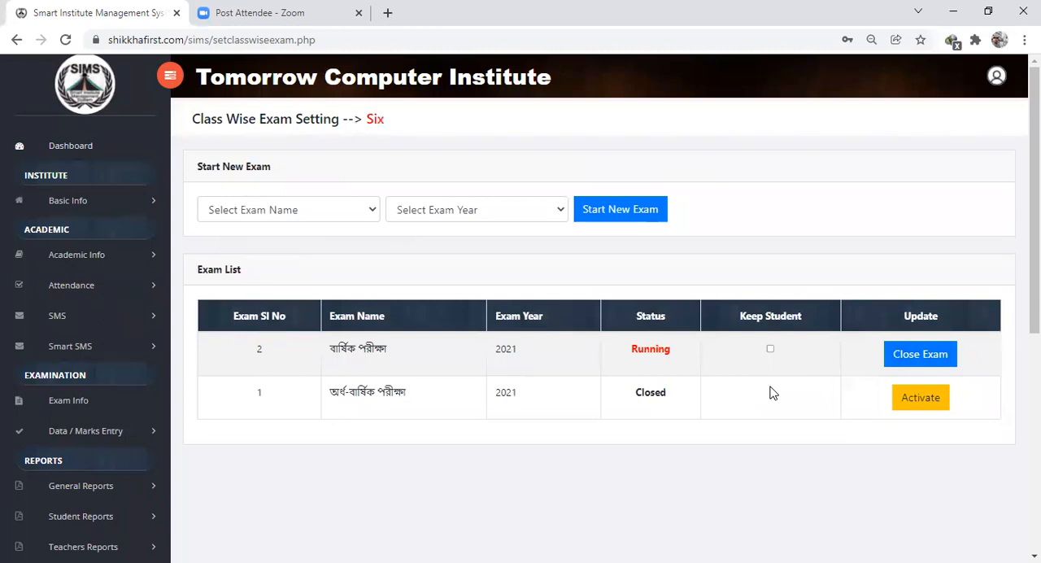
- Close class Six's running বার্ষিক পরীক্ষা 2021 with Keep Student left off, and confirm the closure
left_click(923, 360)
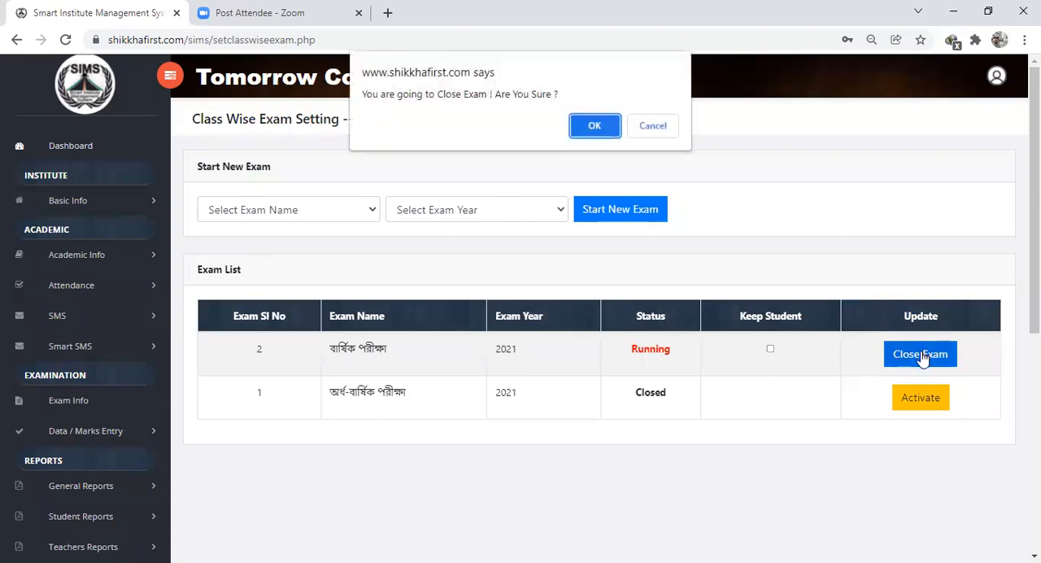
left_click(594, 126)
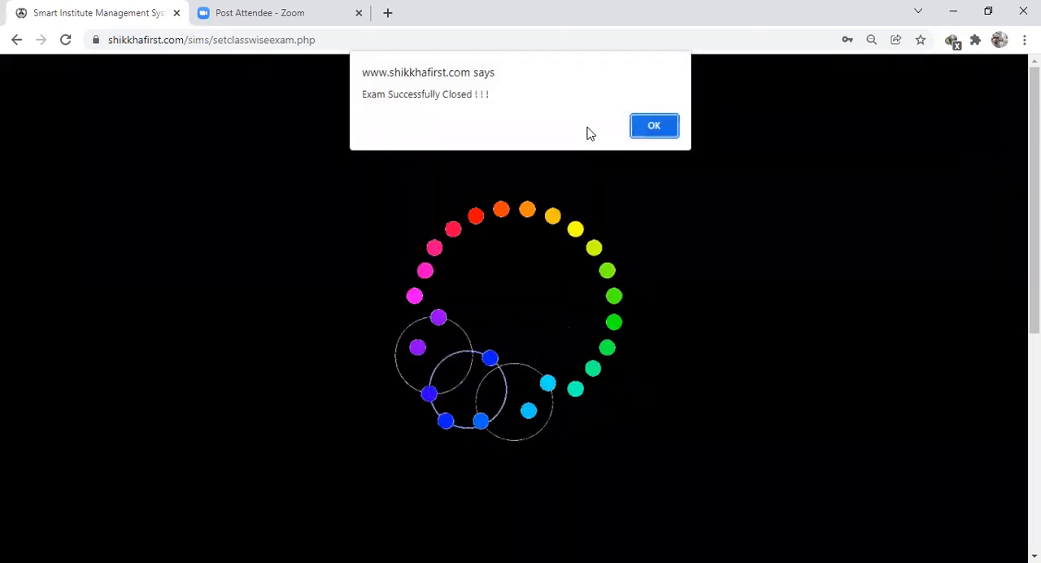
left_click(636, 129)
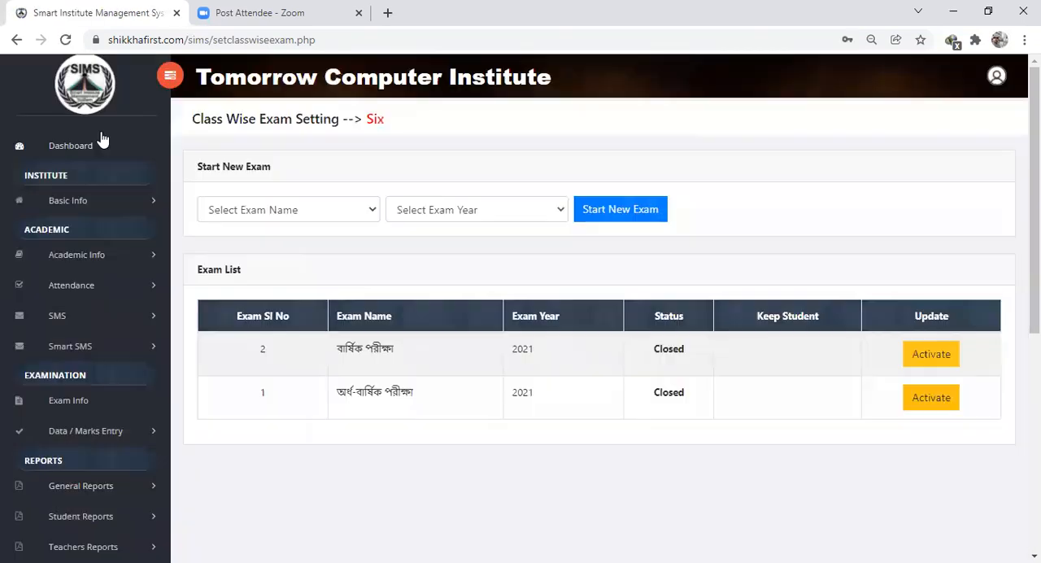
- Return to the dashboard and review the current exam information and the class-wise gender and religion statistics
left_click(62, 146)
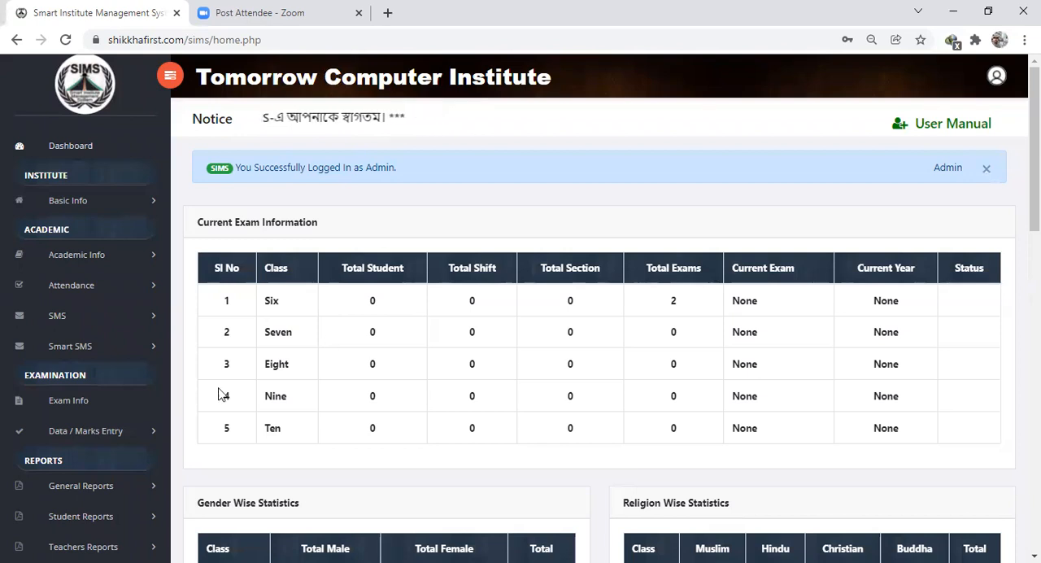
scroll(174, 391, "down", 1)
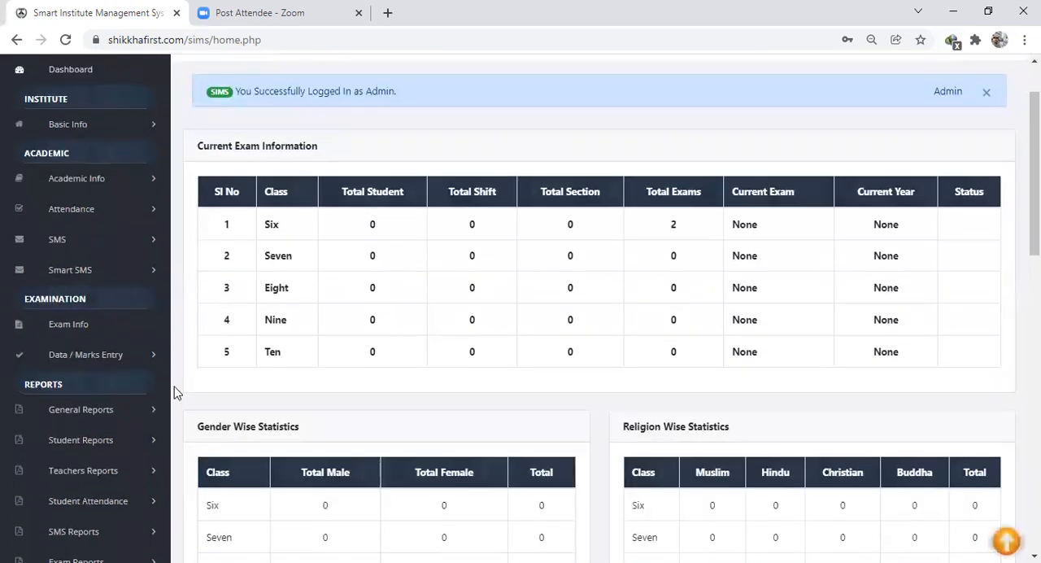
scroll(174, 391, "down", 2)
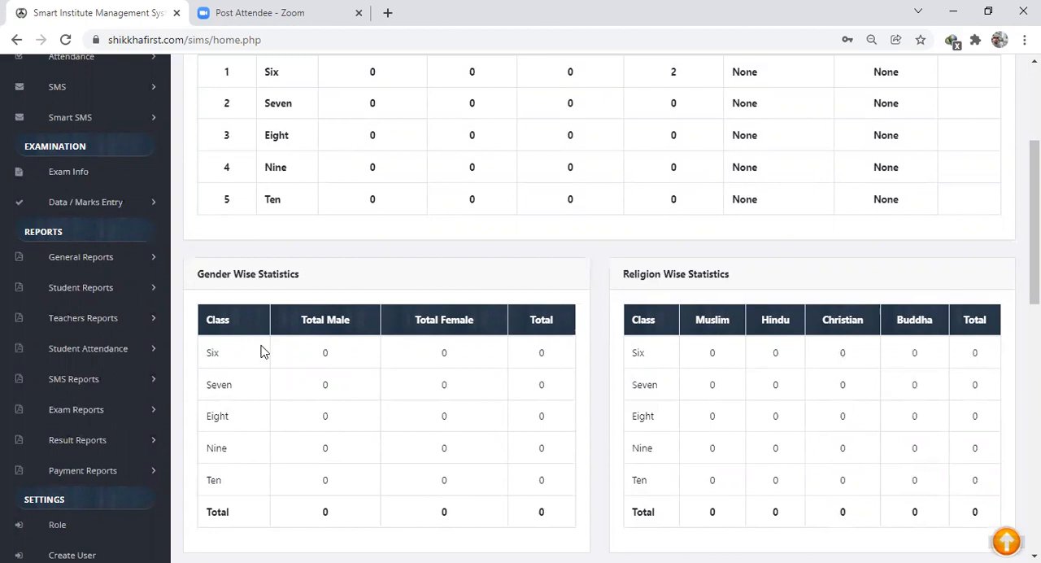
scroll(262, 351, "up", 2)
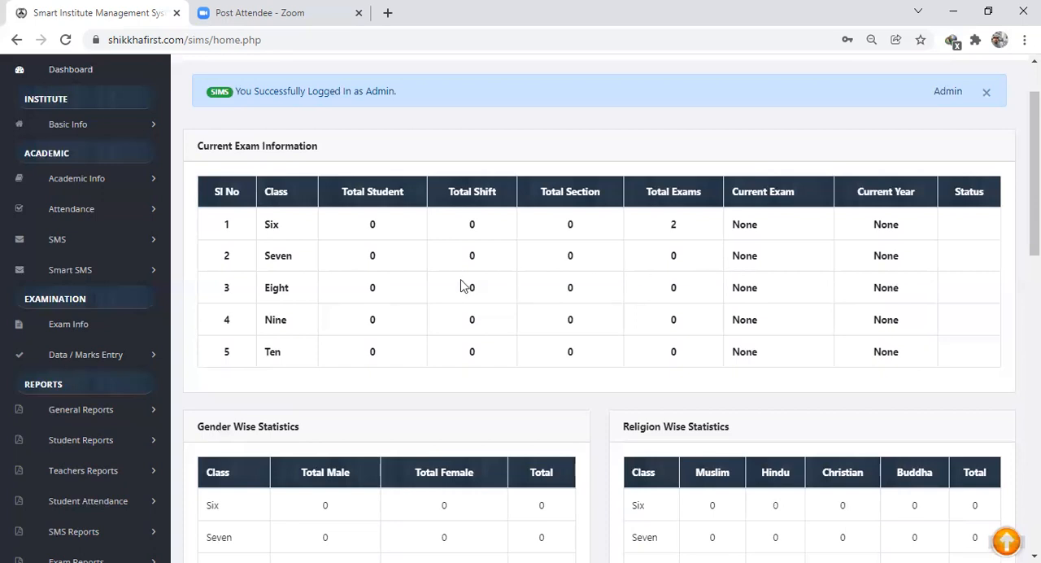
double_click(372, 261)
- Open the exam settings and bring up class Six's academic exam list to check the exams' status
scroll(317, 305, "down", 6)
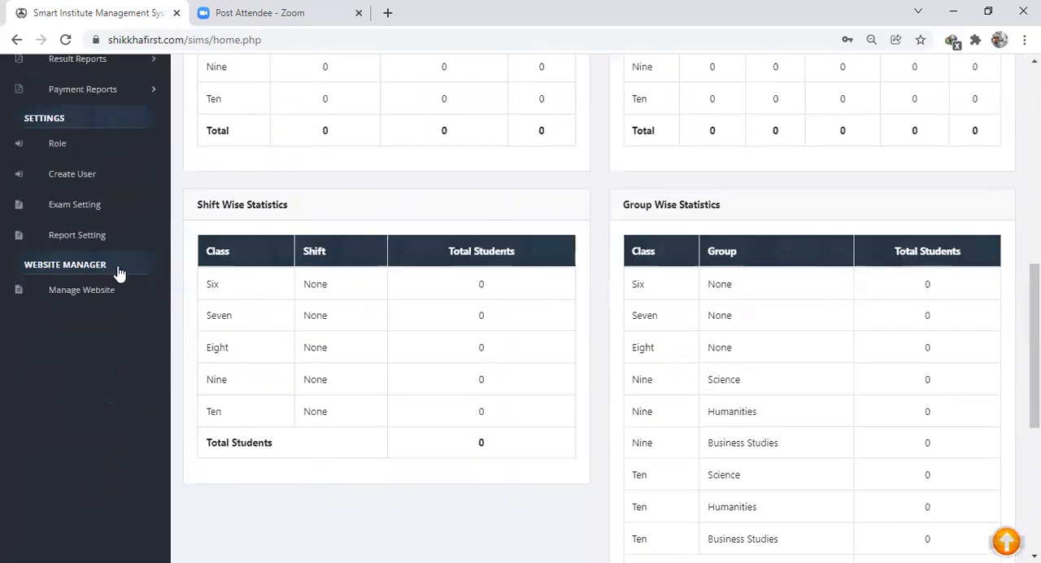
left_click(79, 208)
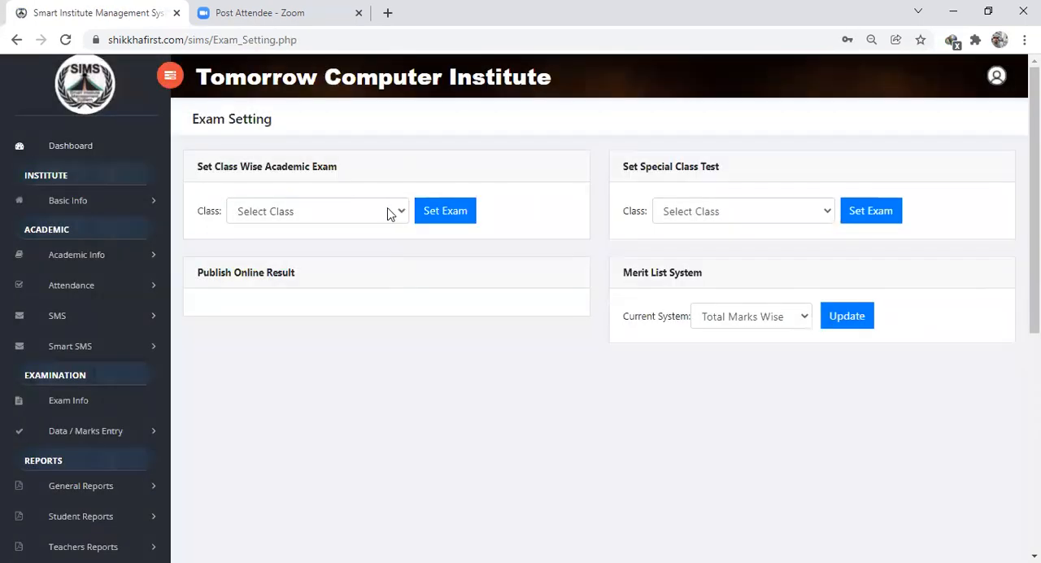
left_click(393, 212)
left_click(319, 234)
left_click(437, 210)
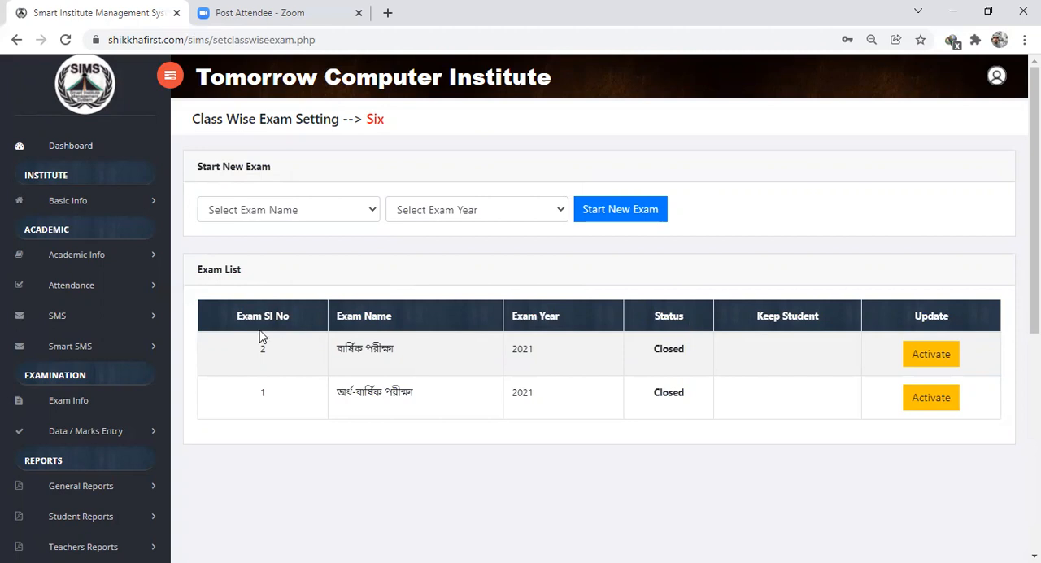
- Open Class Migration from the student information page and choose class Six as the class to migrate from
left_click(86, 258)
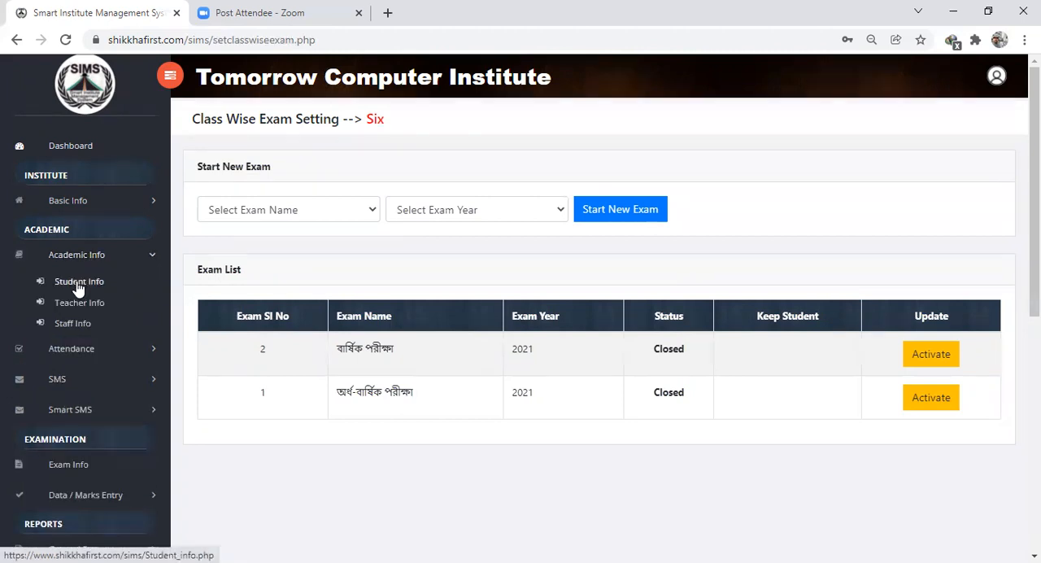
left_click(78, 286)
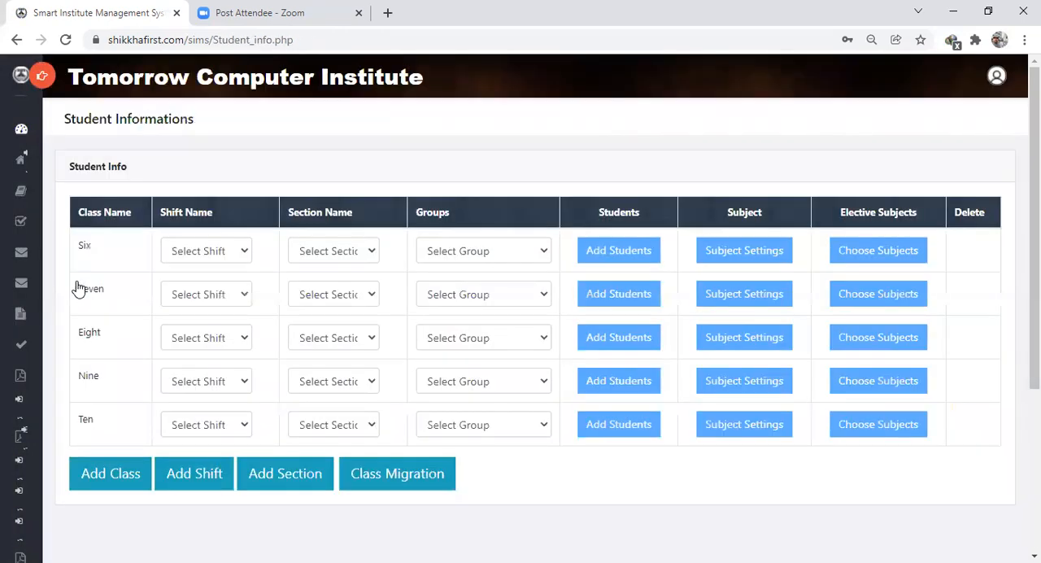
left_click(390, 479)
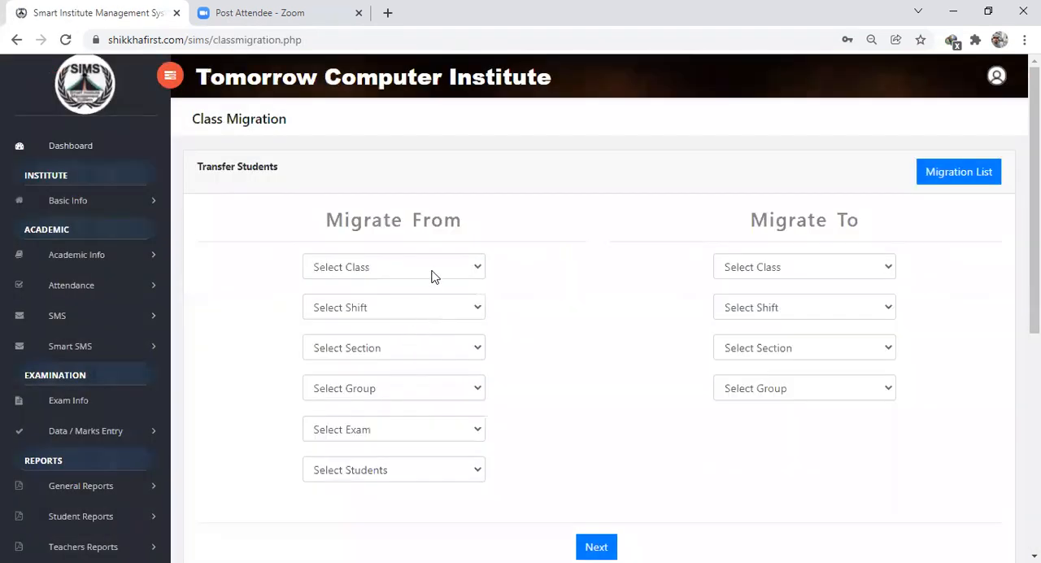
left_click(432, 271)
left_click(391, 289)
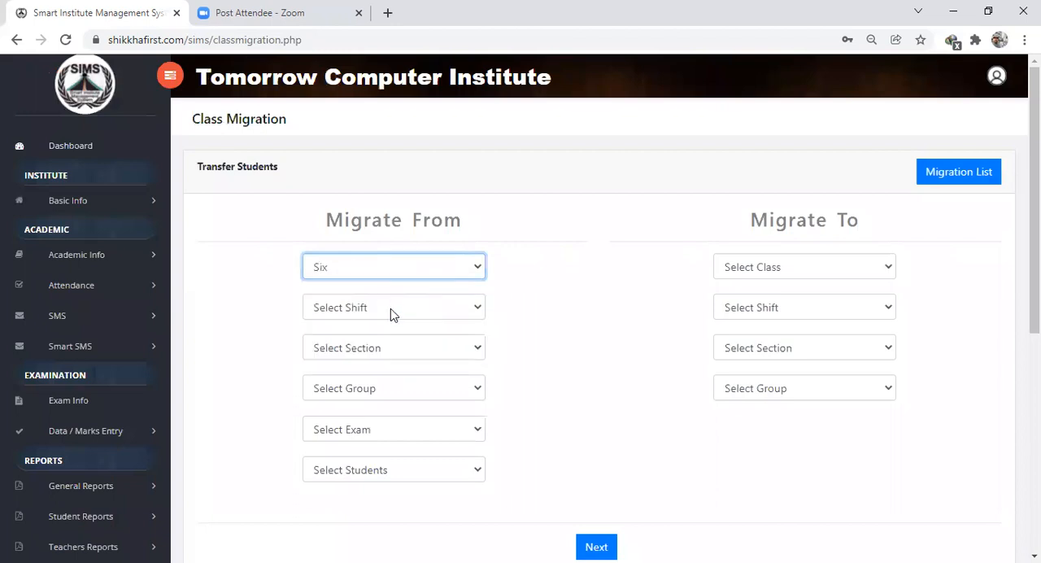
- Set the source shift, section and group to None for the migration from class Six
left_click(390, 314)
left_click(361, 328)
left_click(374, 357)
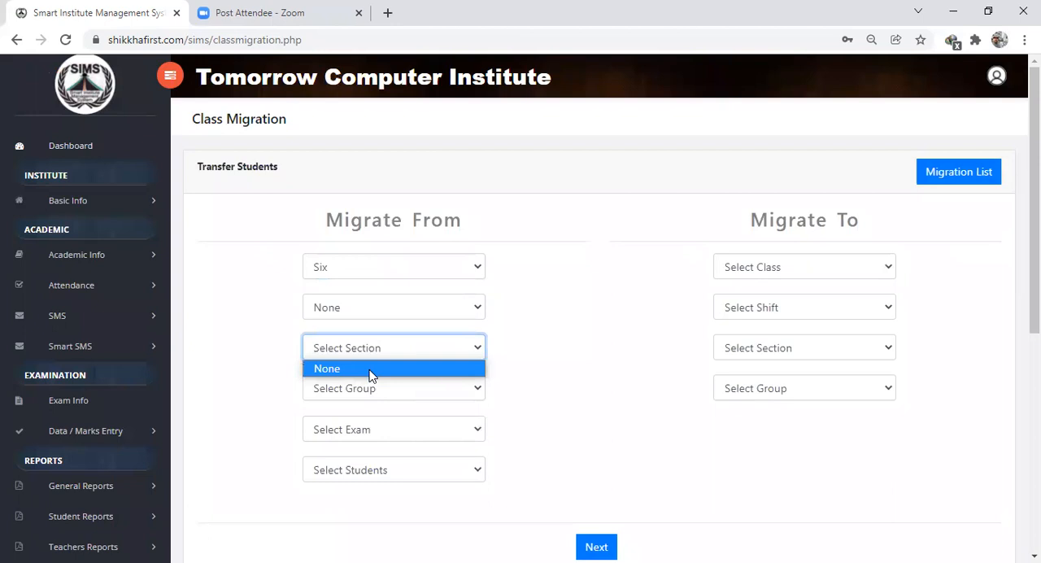
left_click(371, 370)
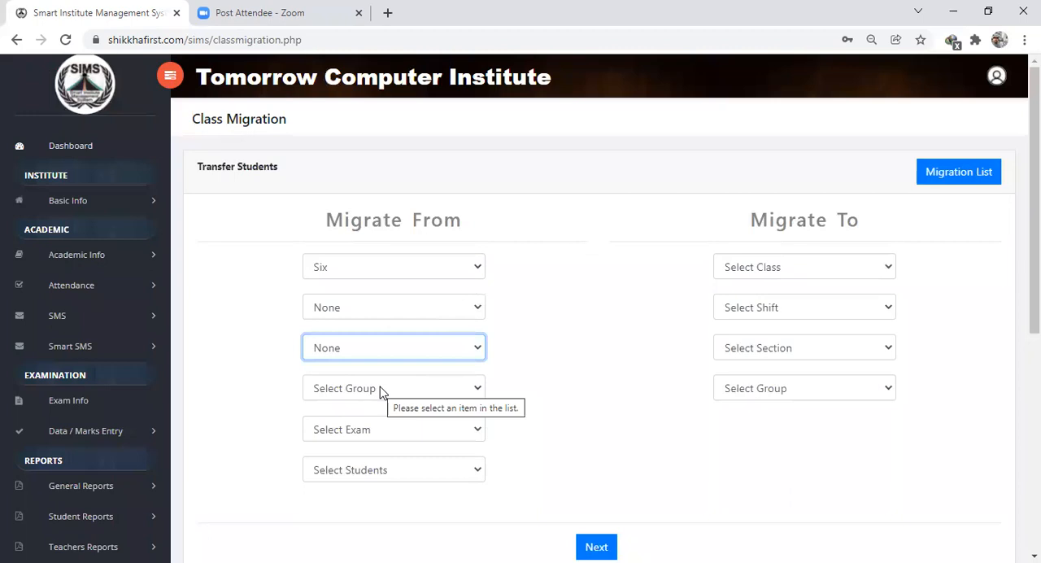
left_click(345, 396)
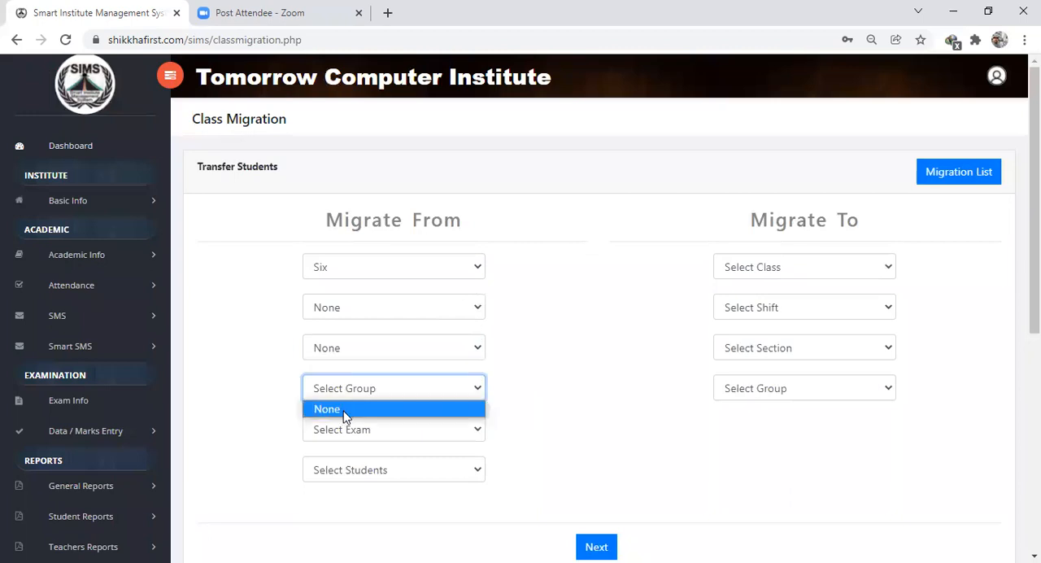
left_click(345, 414)
- Base the migration on the বার্ষিক পরীক্ষা exam and include All Students
left_click(413, 431)
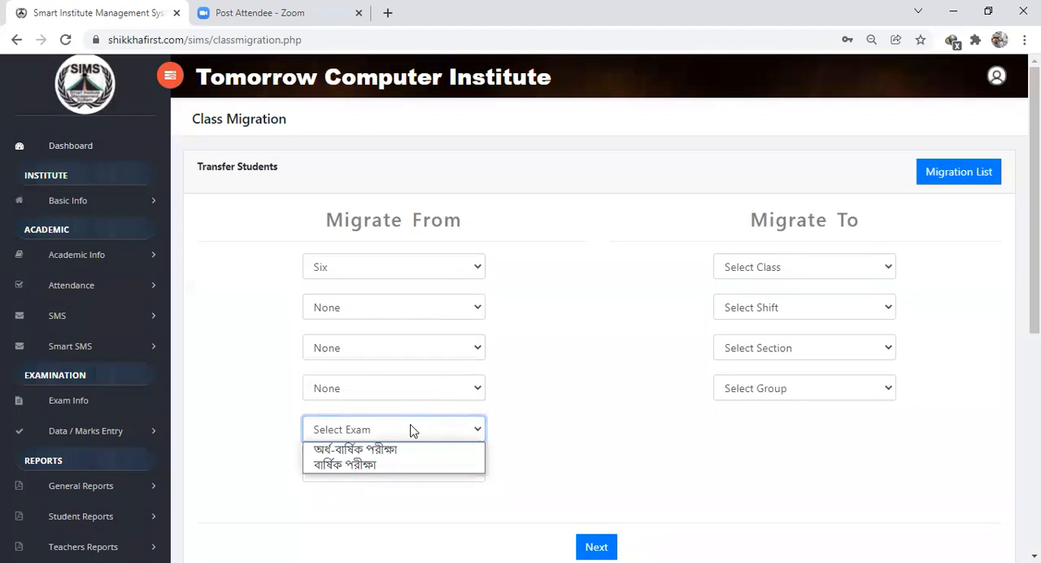
left_click(370, 467)
left_click(360, 479)
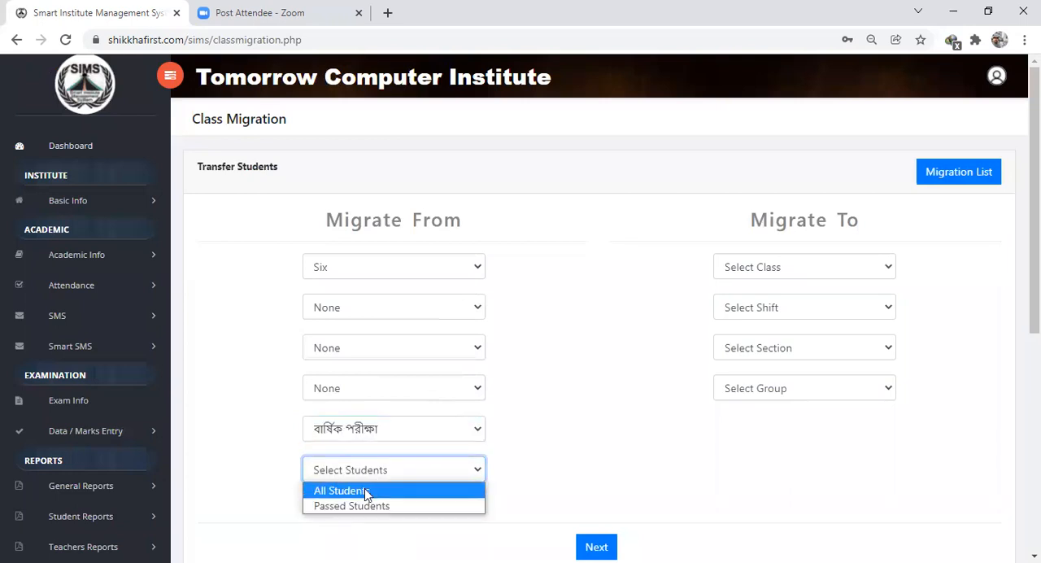
left_click(365, 490)
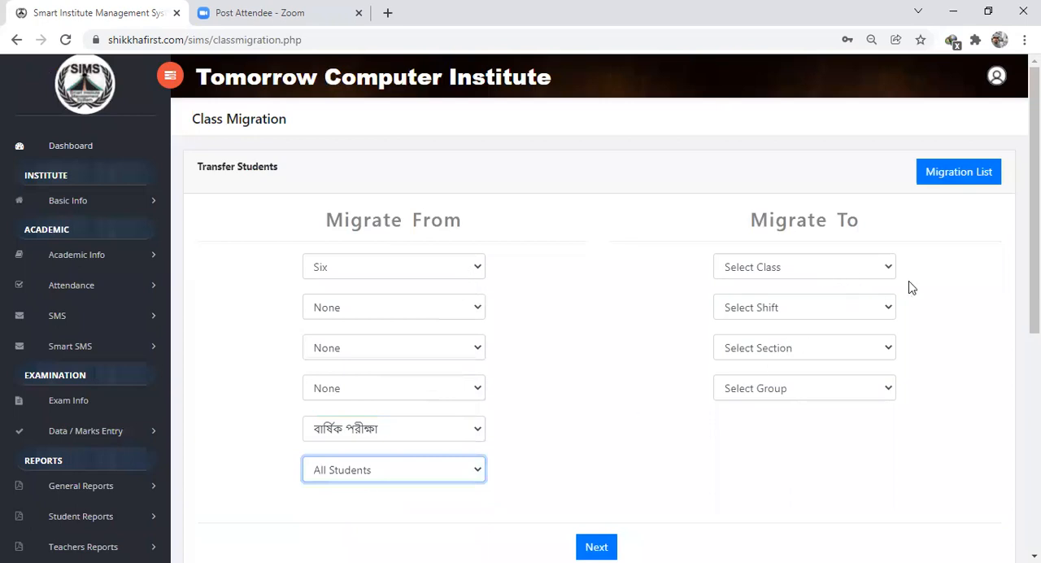
- Set the migration destination to class Seven with shift, section and group None, and proceed to the student list
left_click(823, 272)
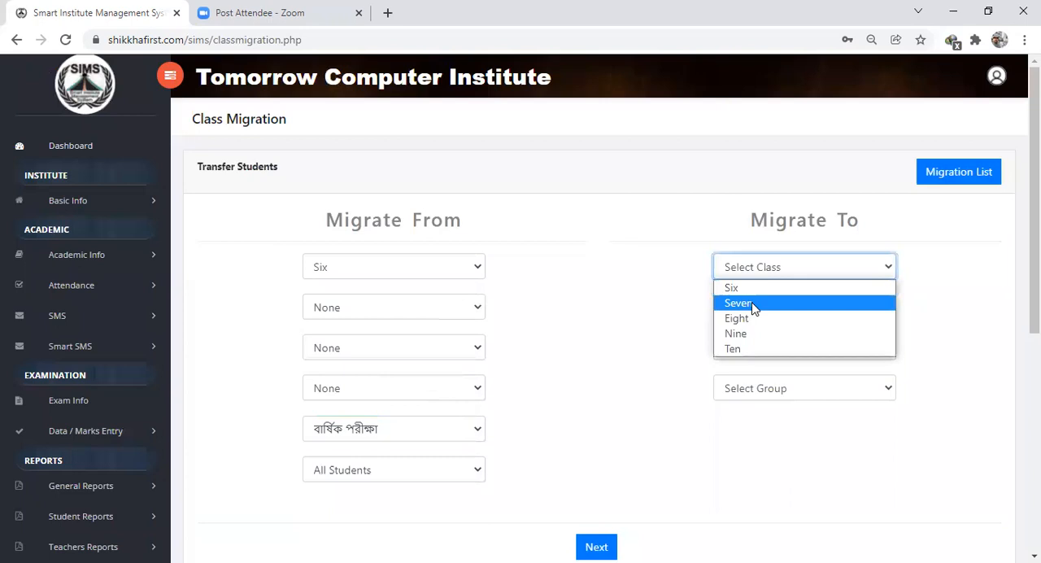
left_click(755, 304)
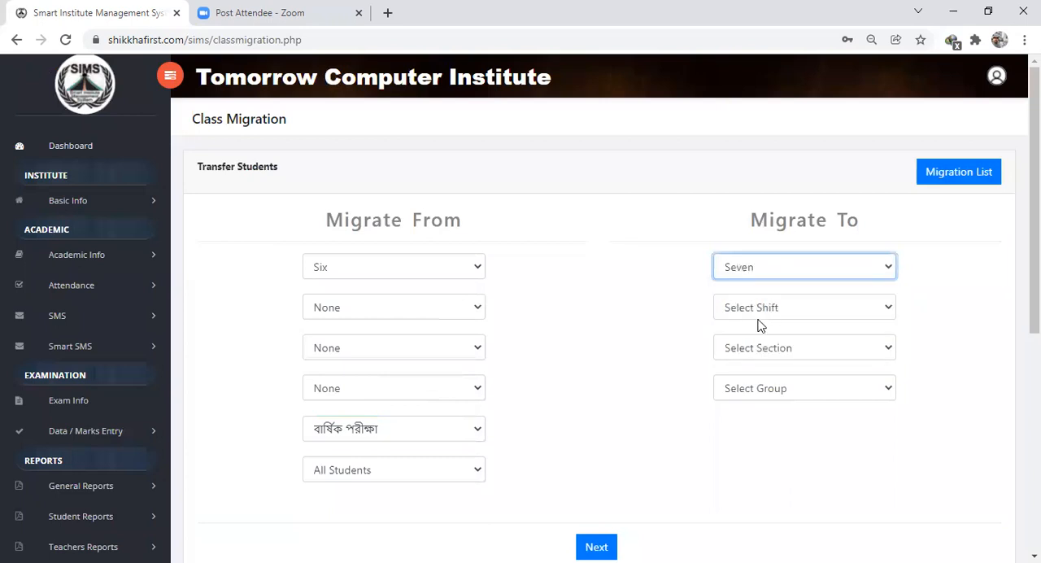
left_click(756, 317)
left_click(753, 329)
left_click(781, 354)
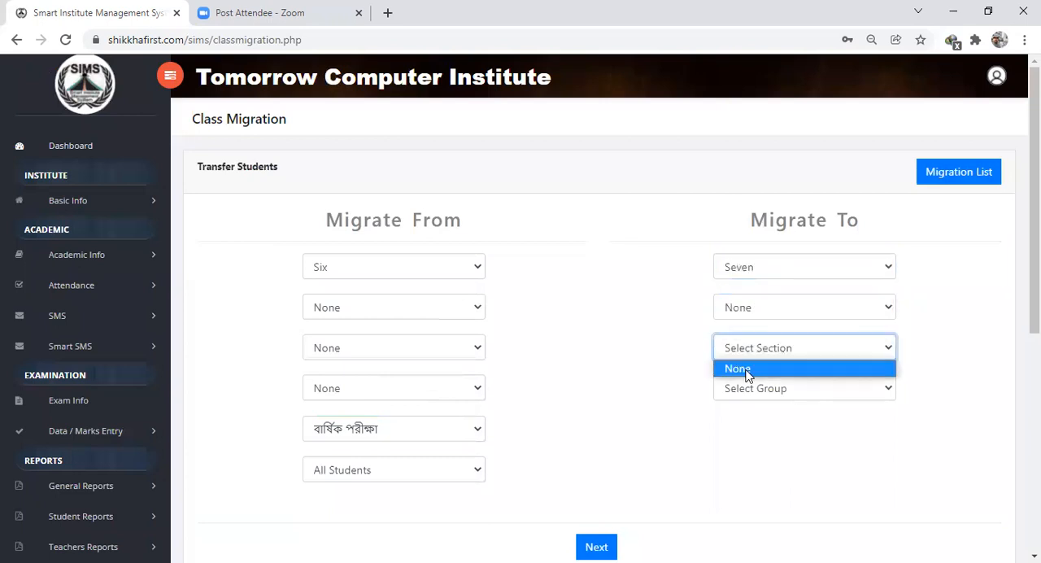
left_click(757, 397)
left_click(758, 410)
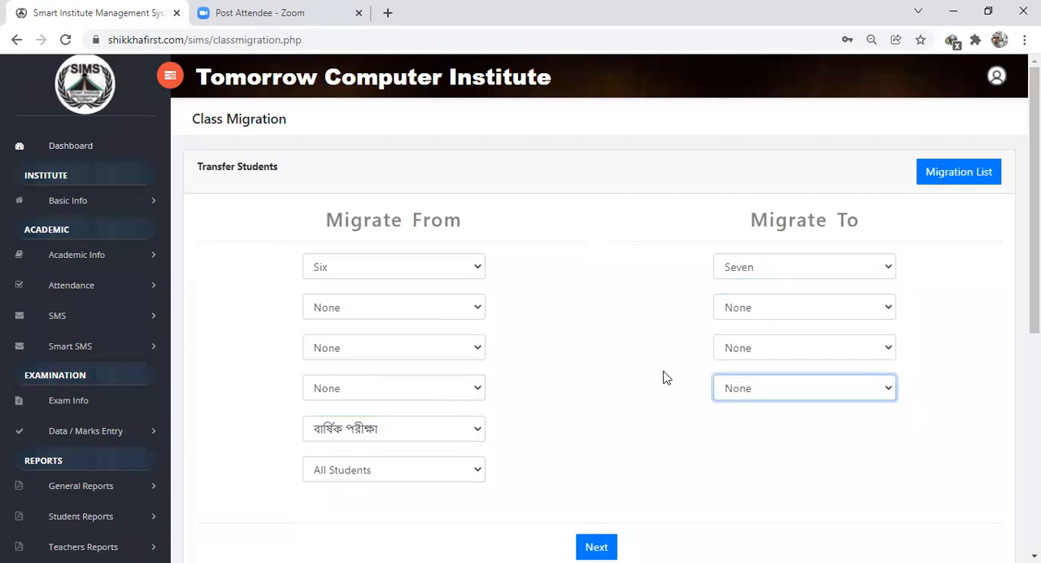
left_click(596, 547)
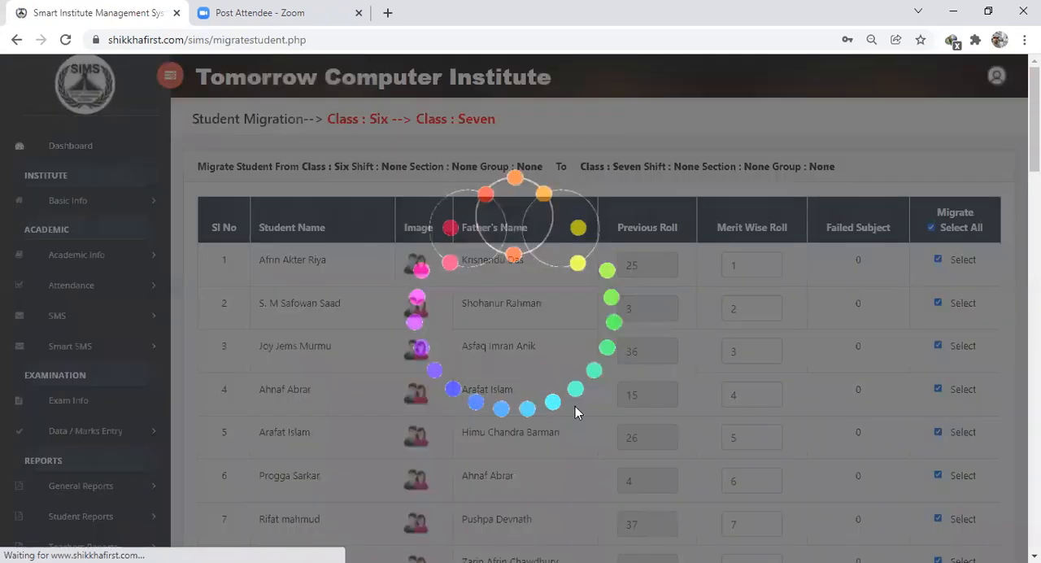
- Review the listed students and assign rolls by Previous Roll instead of merit
scroll(340, 301, "down", 3)
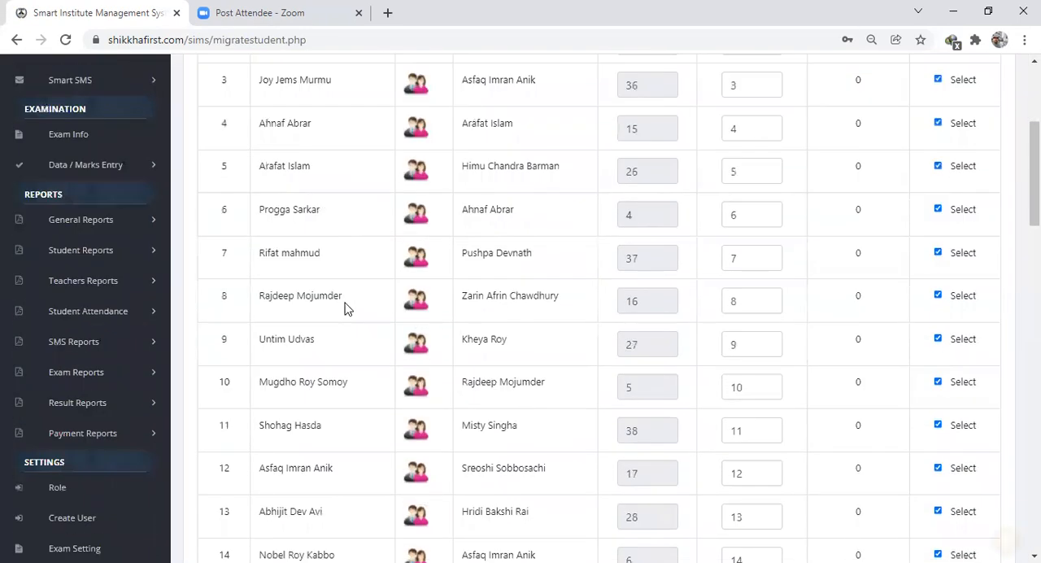
scroll(344, 307, "down", 18)
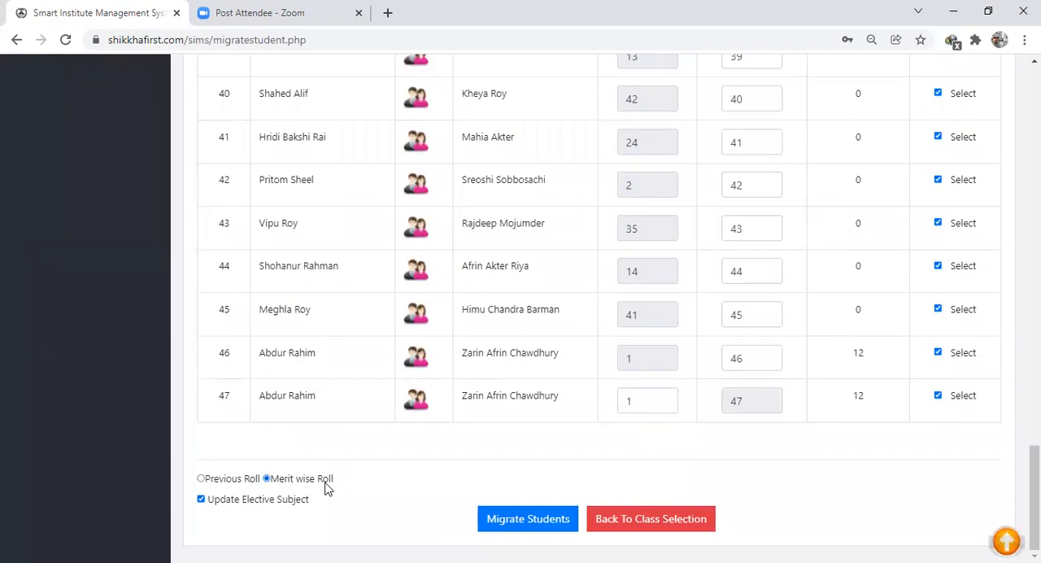
left_click(201, 480)
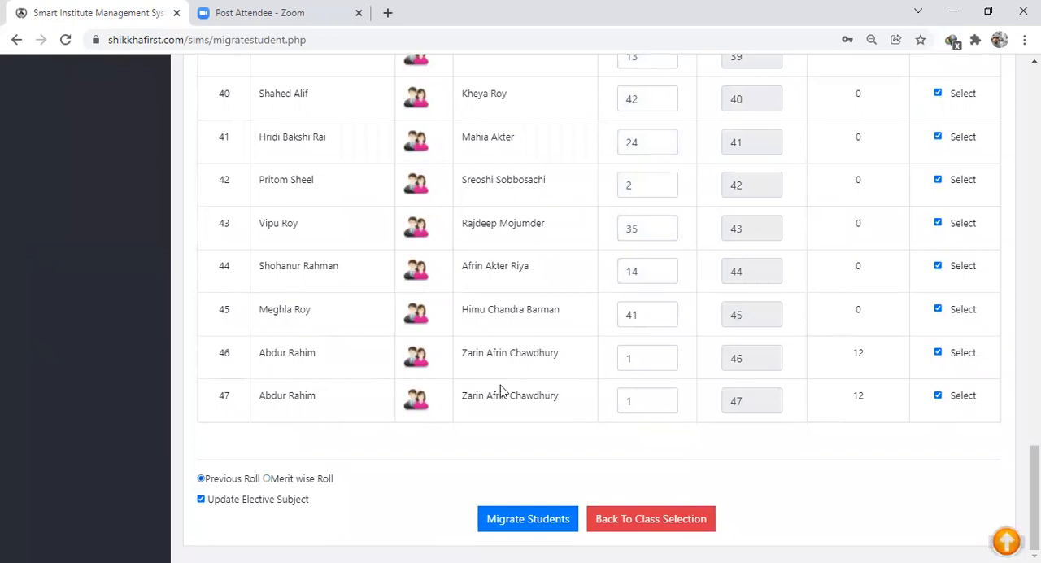
- Migrate all selected students from class Six to class Seven with Update Elective Subject on, and confirm the migration
scroll(502, 390, "up", 15)
scroll(502, 385, "down", 5)
scroll(502, 385, "down", 11)
left_click(538, 525)
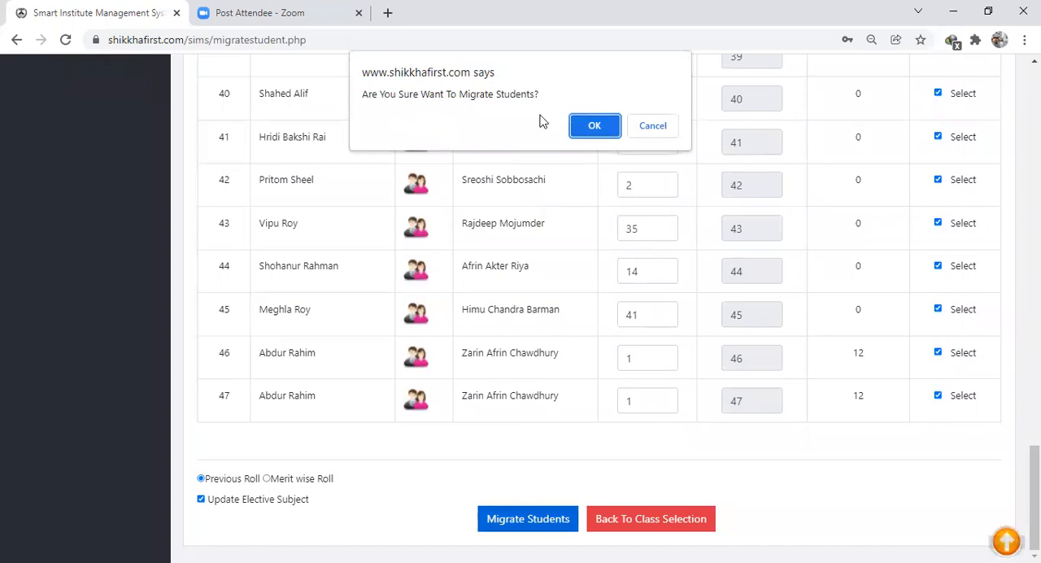
left_click(599, 127)
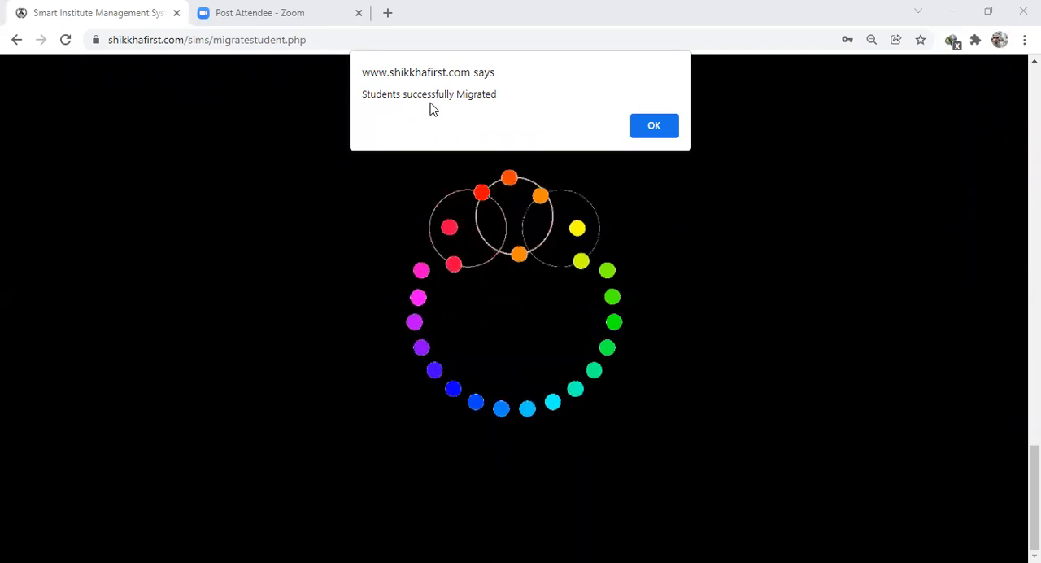
left_click(655, 126)
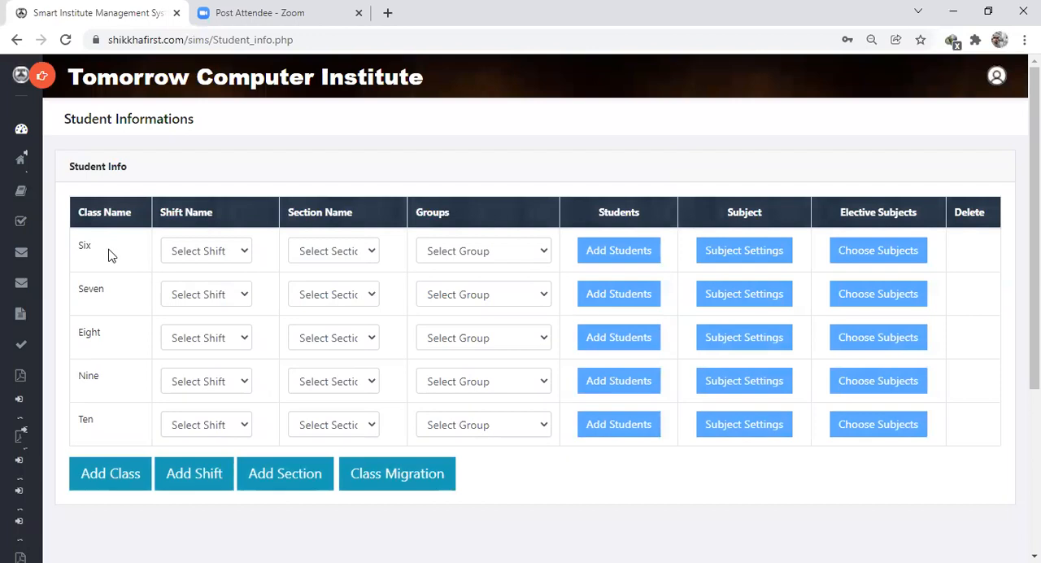
- Return to the dashboard to check the class-wise student totals
left_click(21, 132)
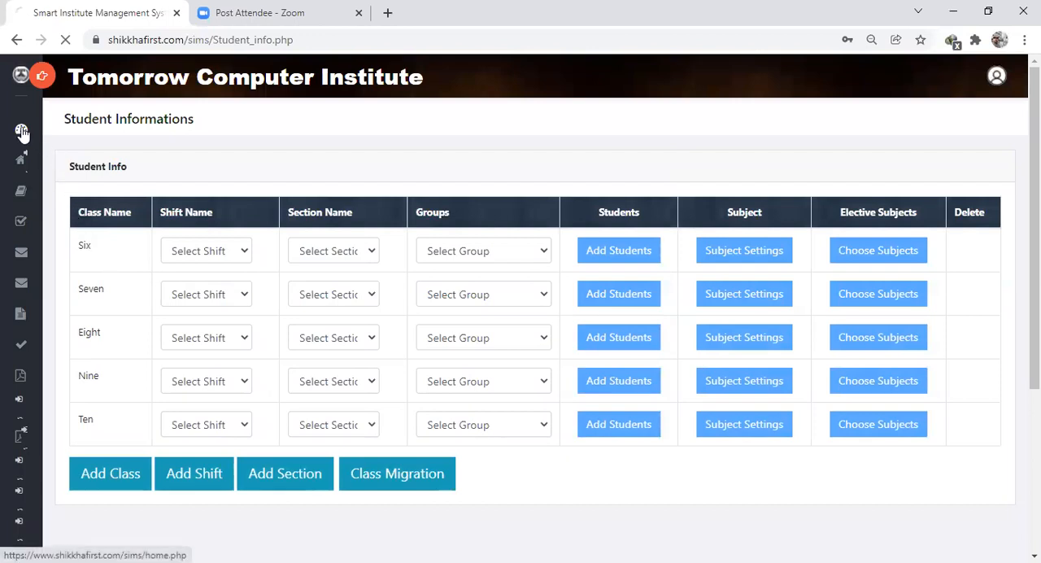